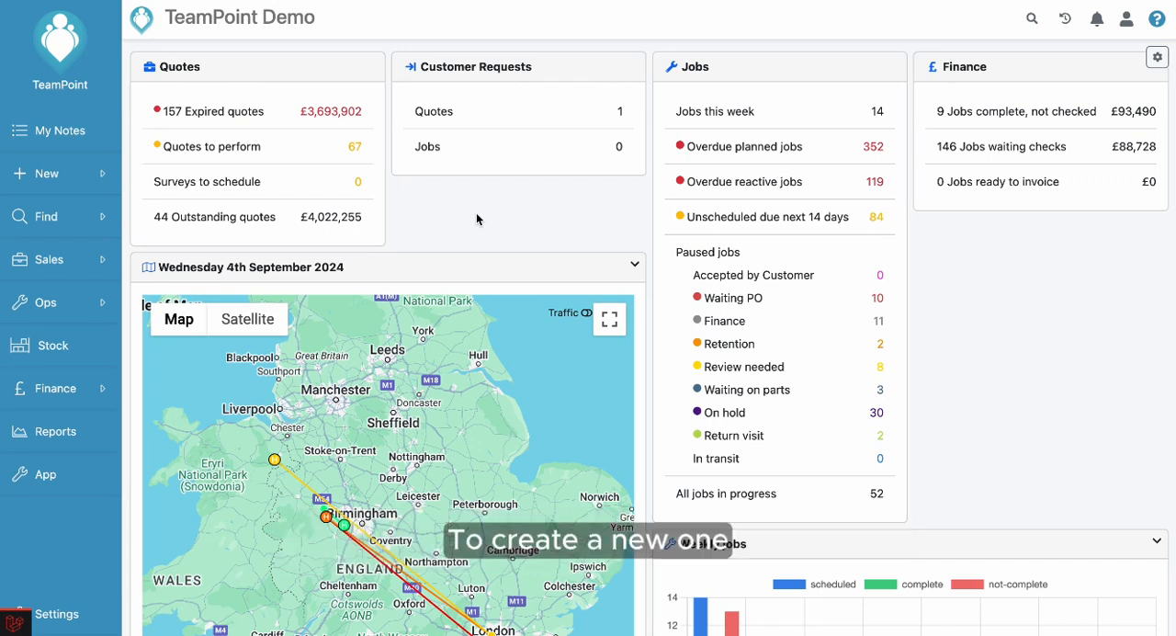
Start a new service contract and assign it to the site "A Test Site", found by searching for "test".
click(54, 176)
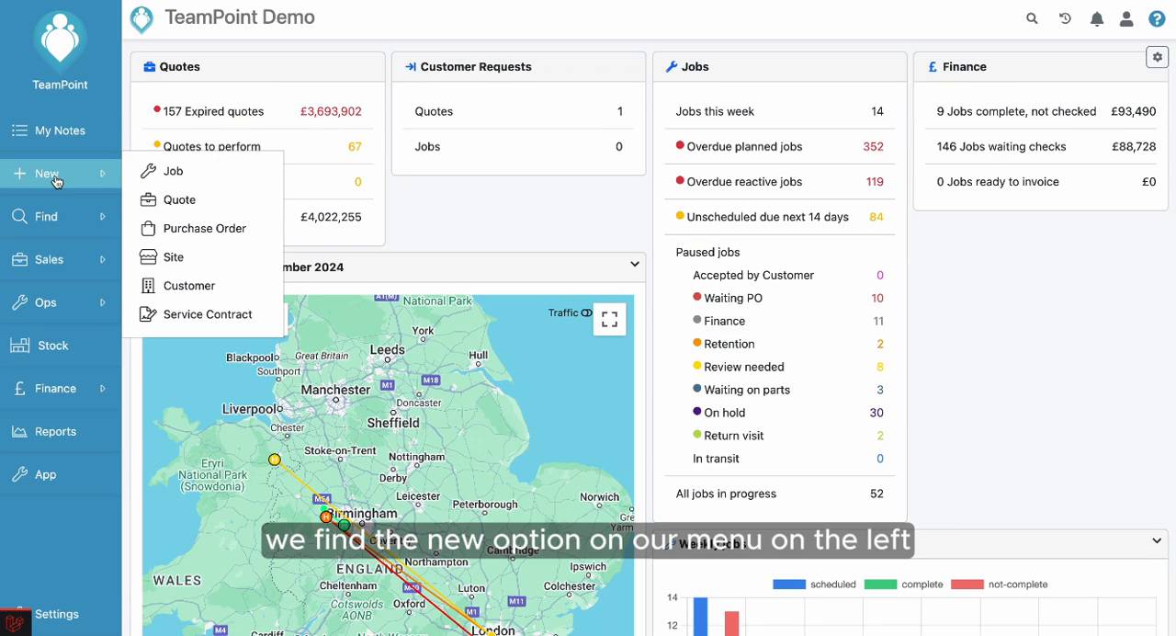
click(239, 315)
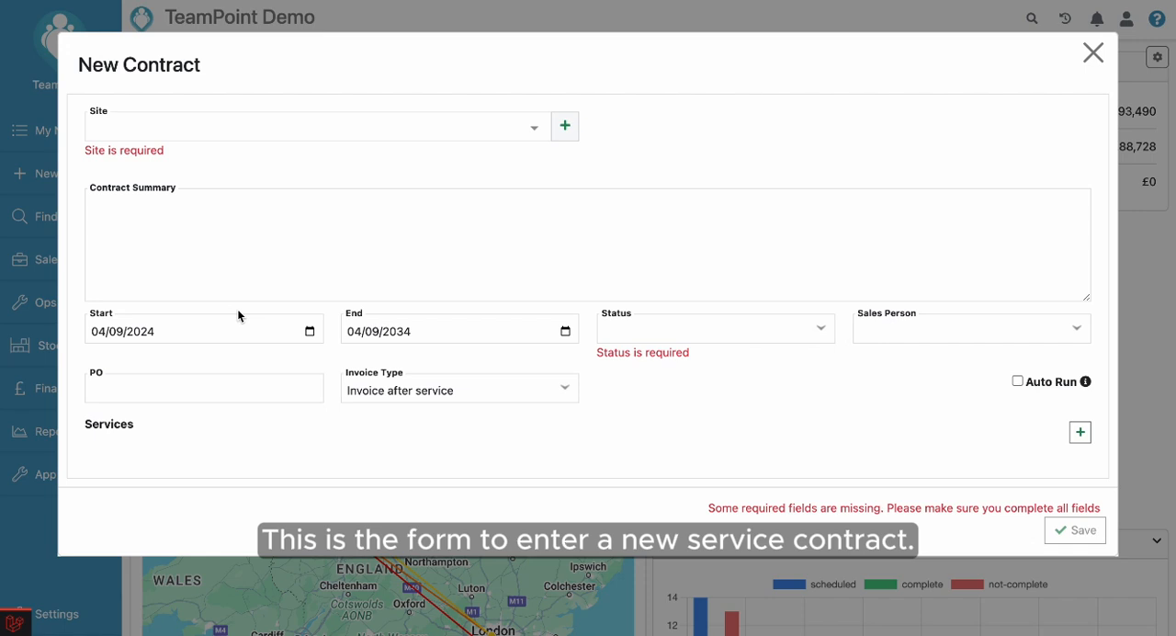
click(165, 126)
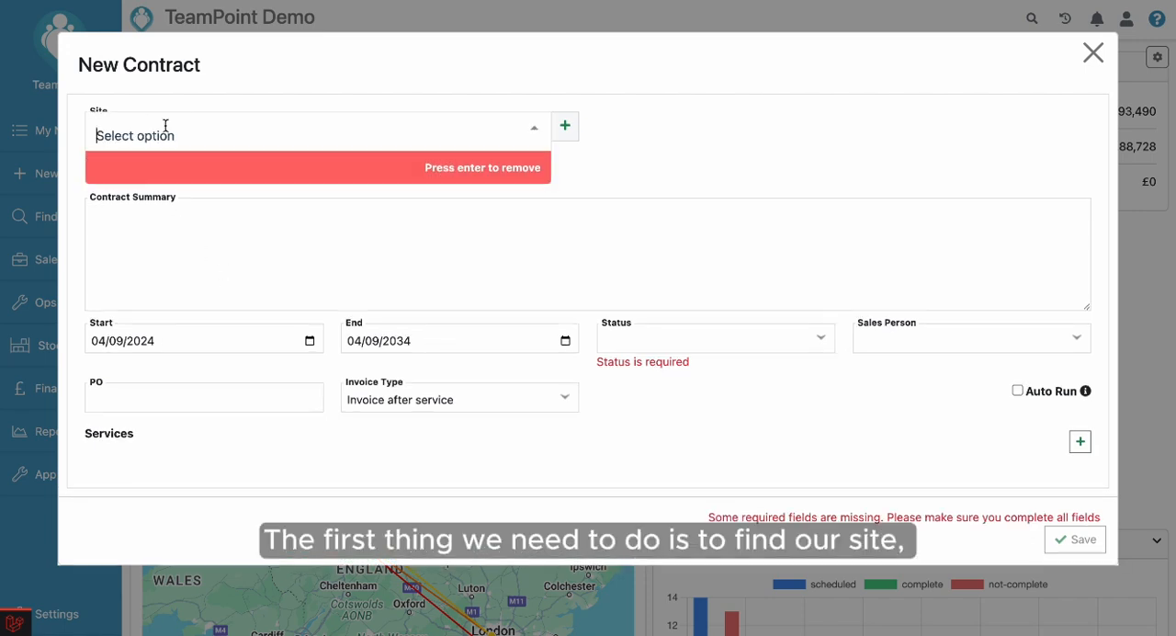
text(test)
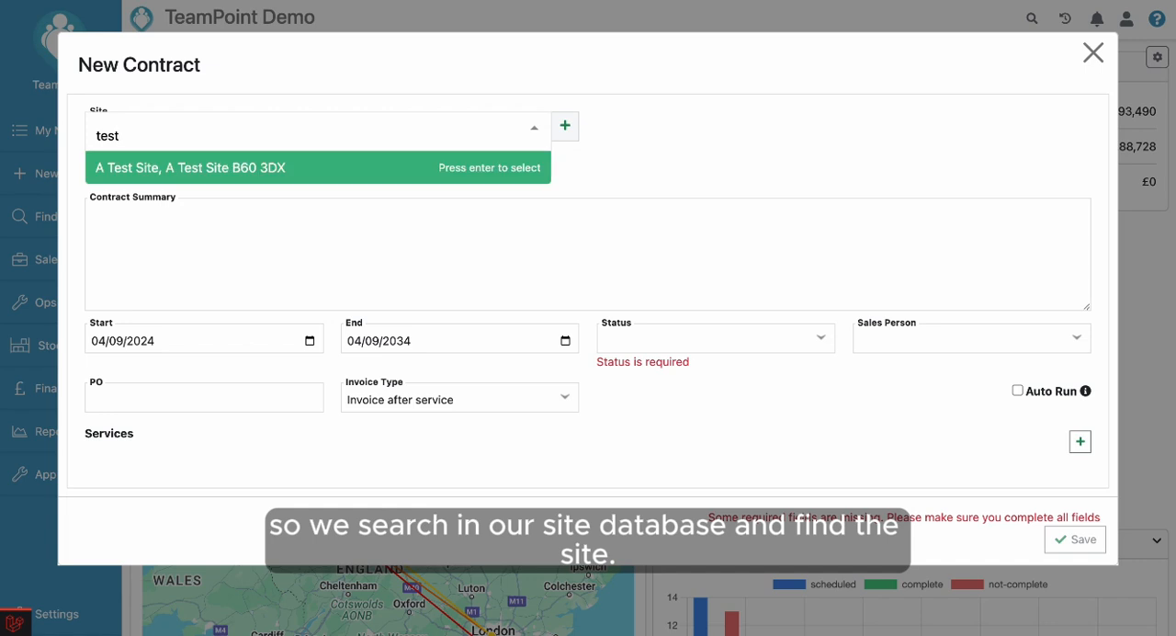
click(158, 165)
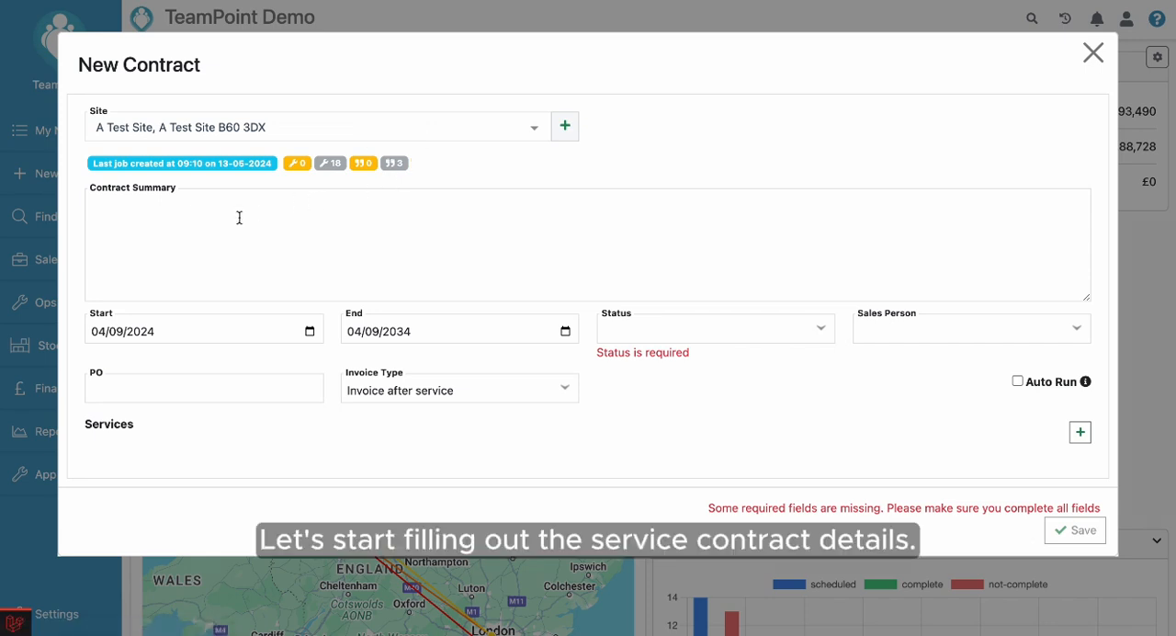
Enter the contract summary "Contract to cover all planned maintenance works".
click(157, 222)
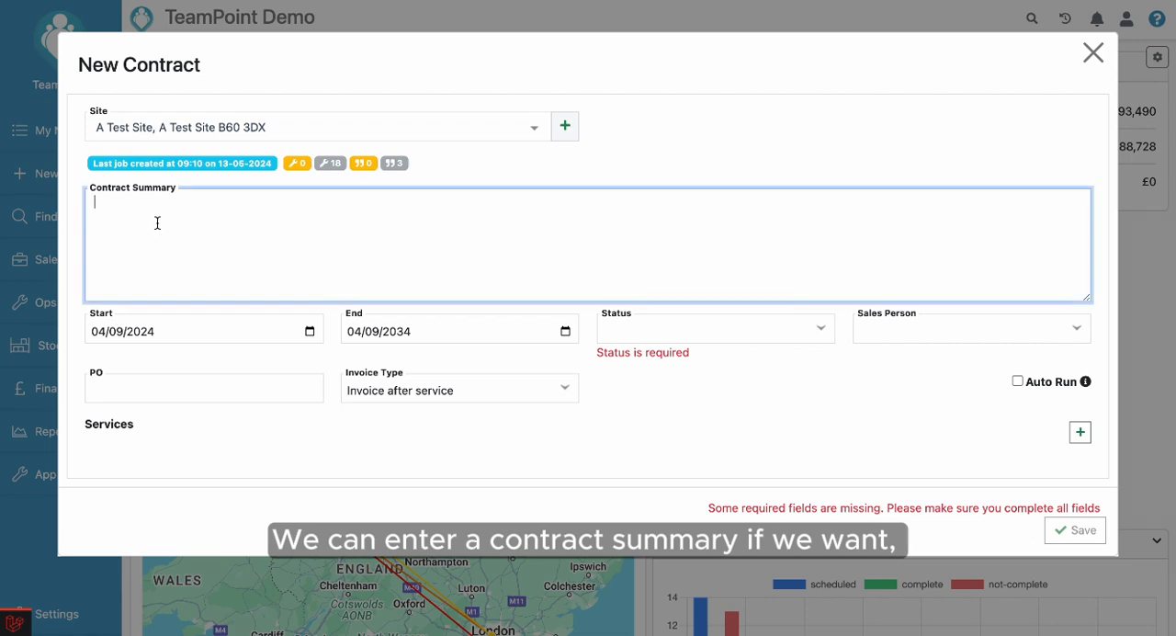
text(Con)
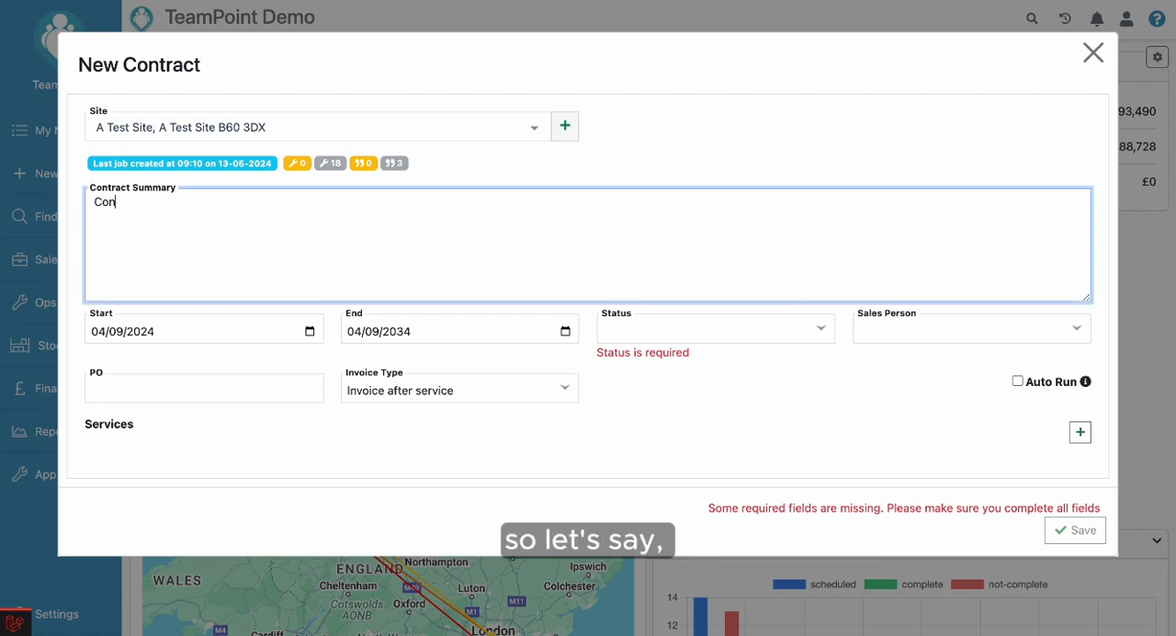
text(tract to cover )
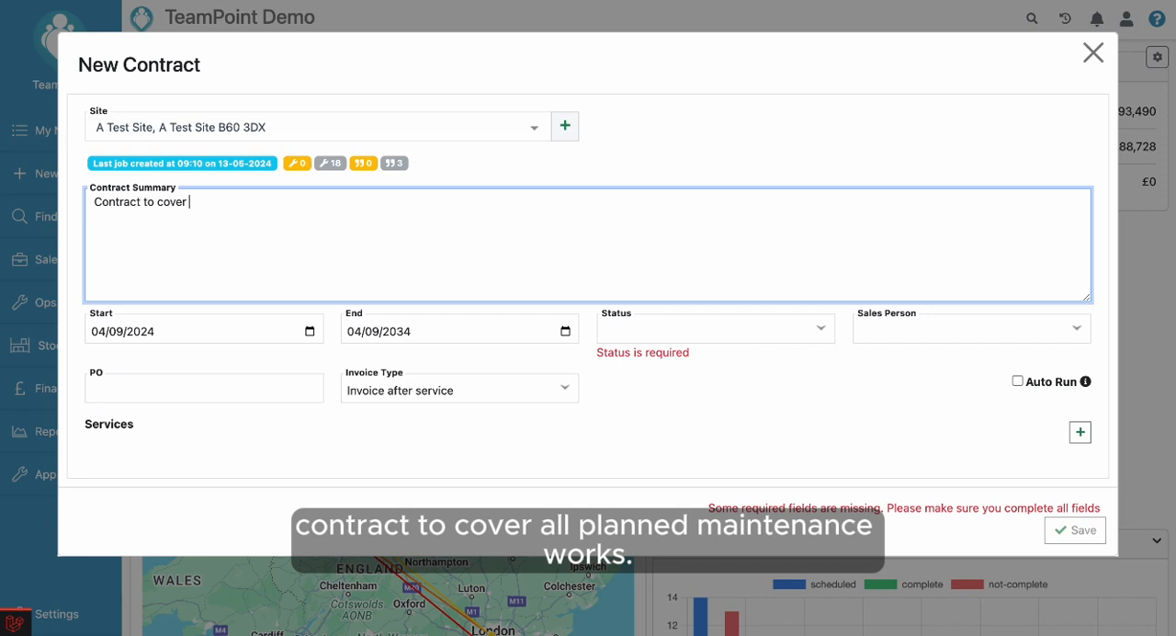
text(all planned maintenance works)
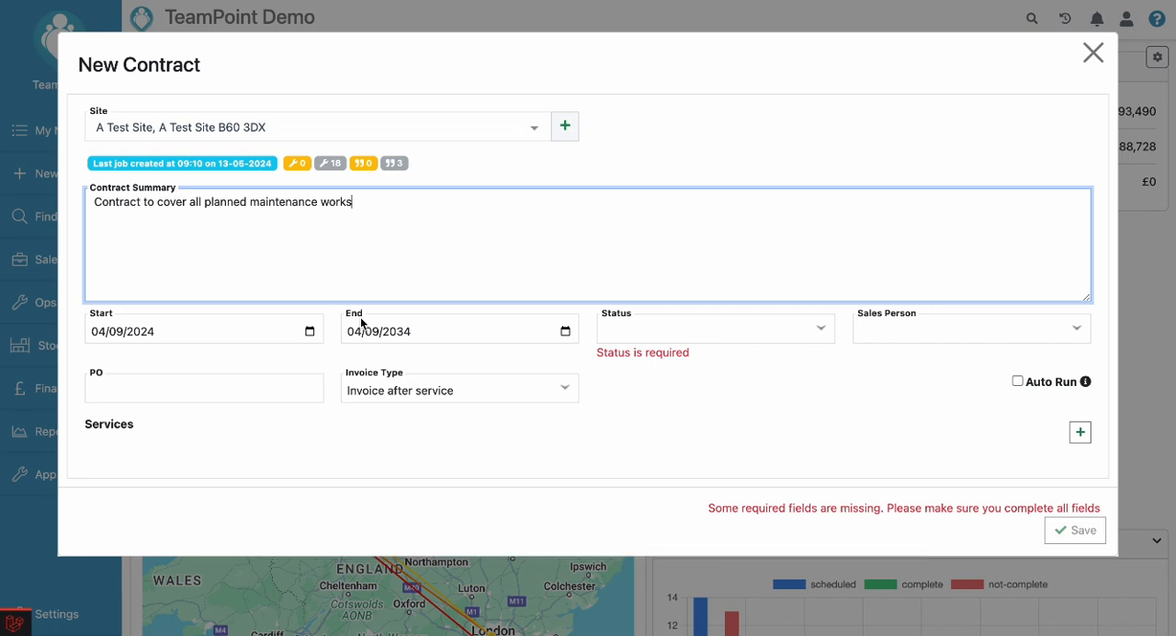
Set the contract status to Live and assign the first listed sales person.
click(642, 337)
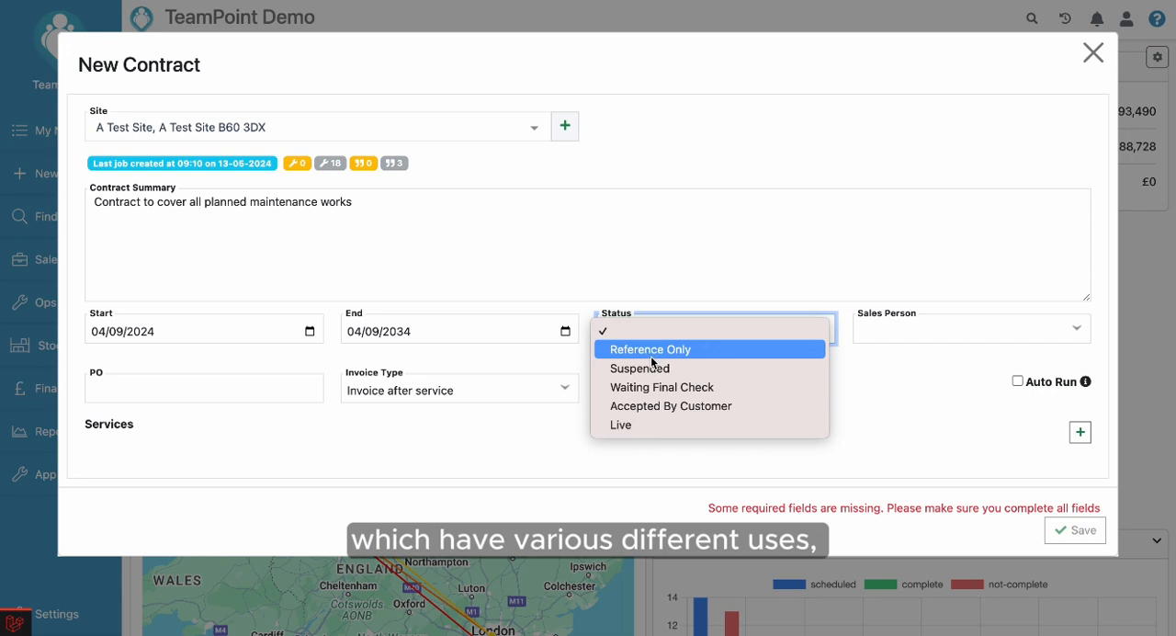
click(649, 429)
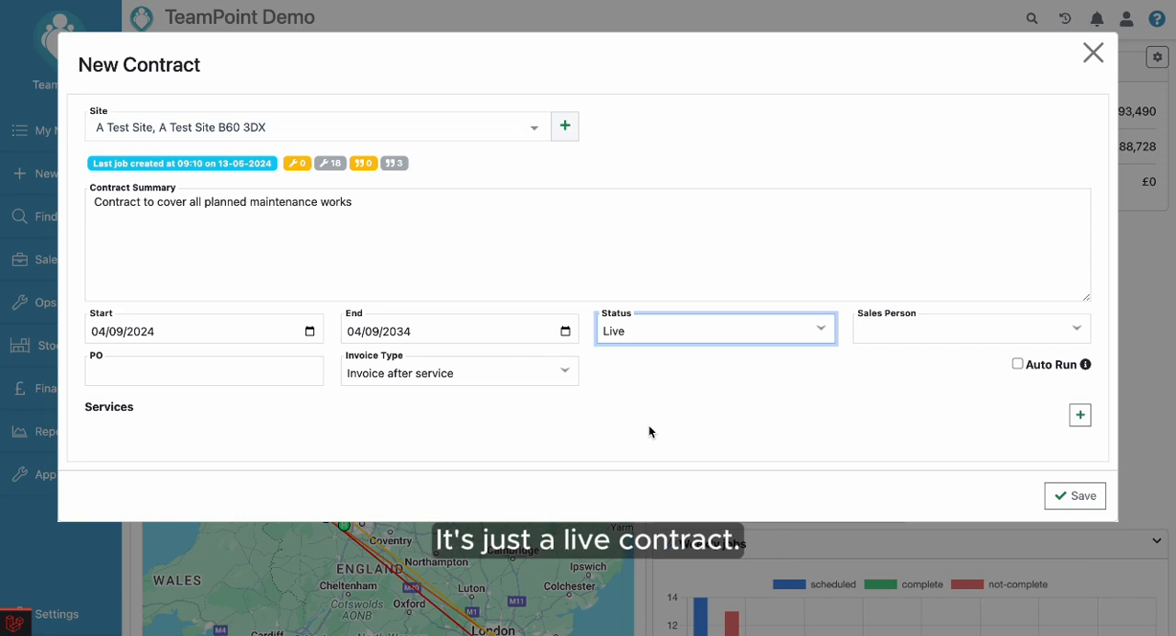
click(930, 329)
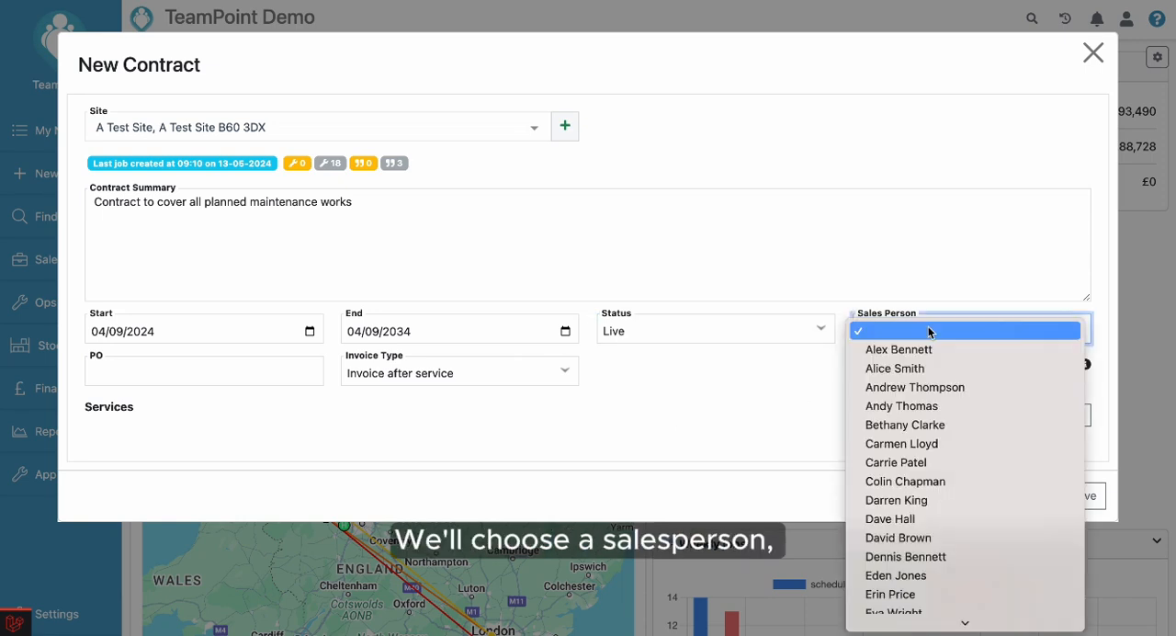
click(928, 349)
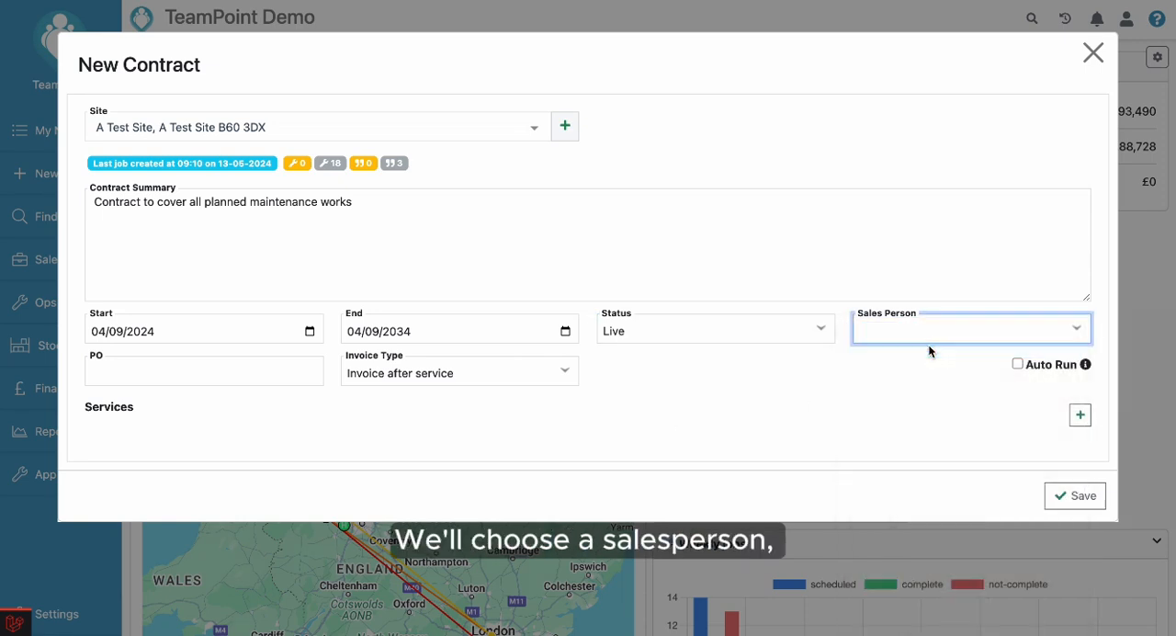
click(193, 376)
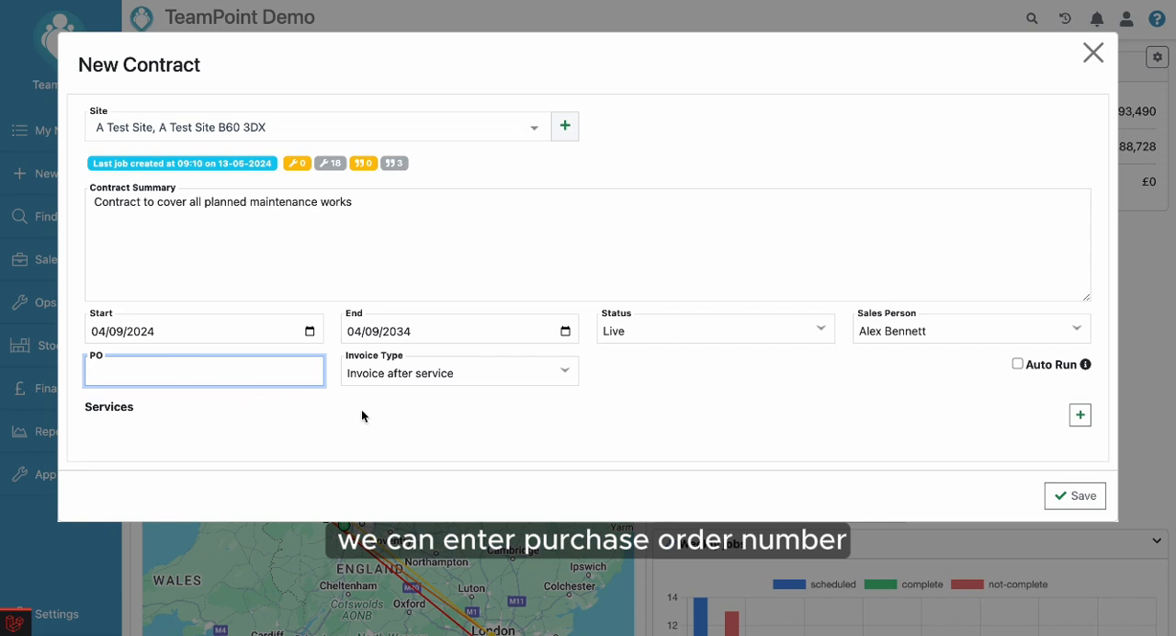
click(474, 413)
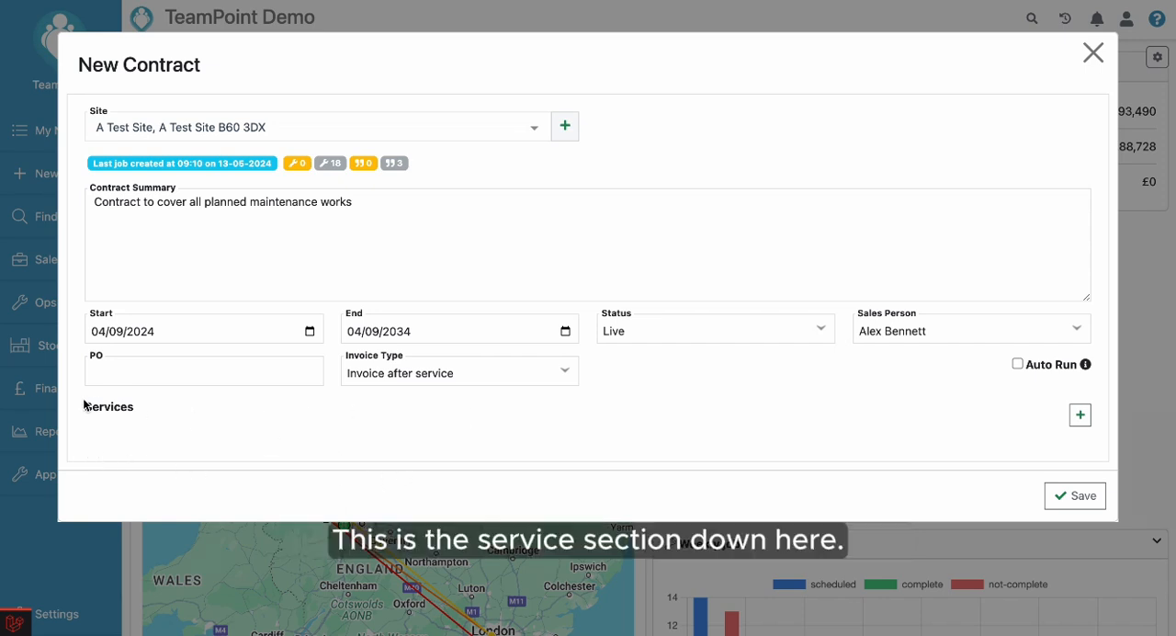
Add the service "SRV - Fire Alarm Test & Service" to the contract at a price of 500.
click(1080, 418)
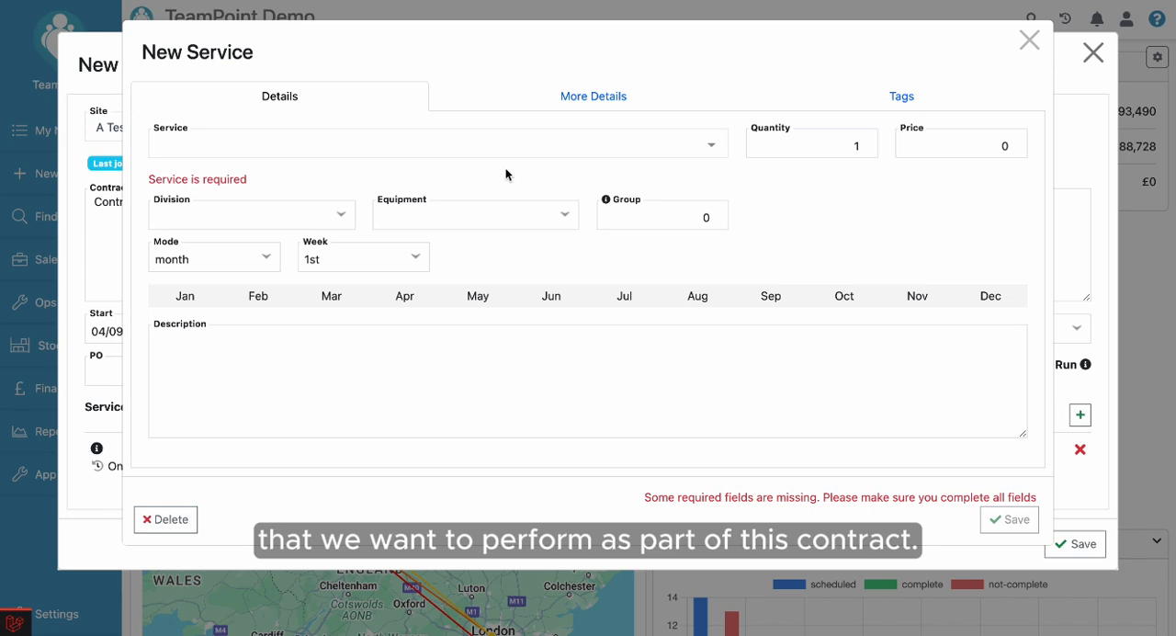
click(378, 144)
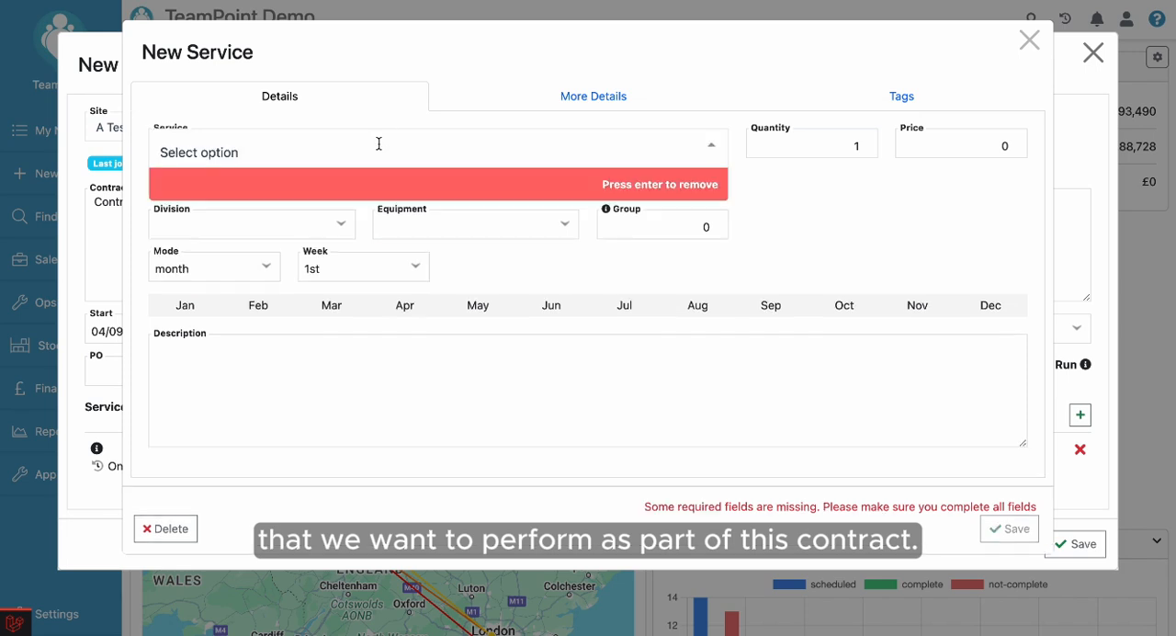
text(srv)
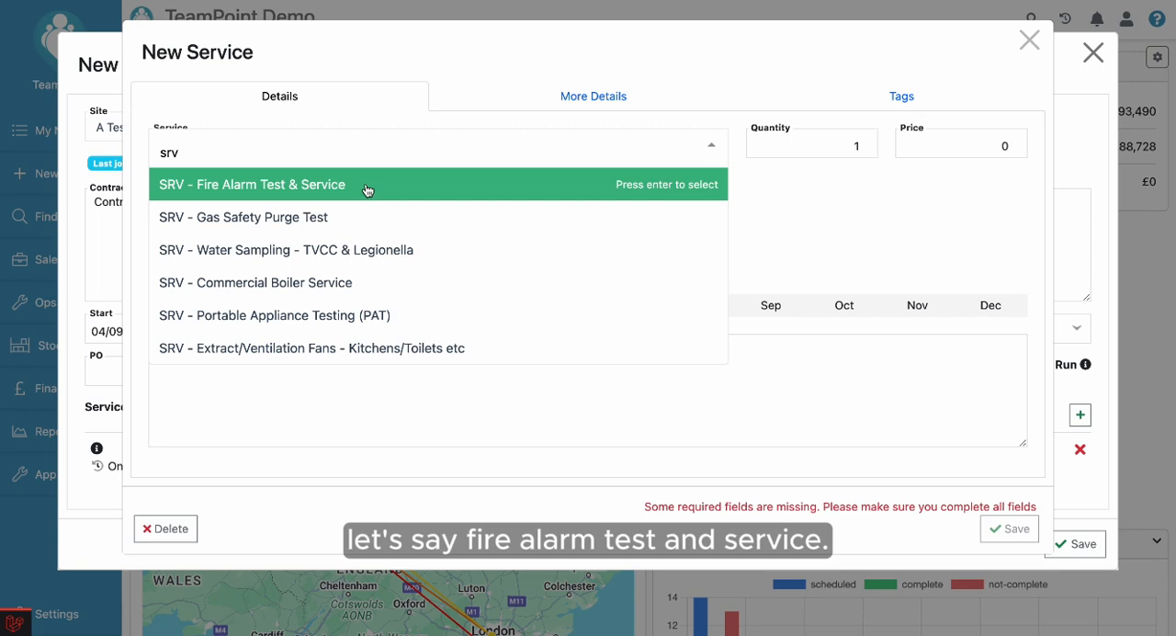
click(366, 186)
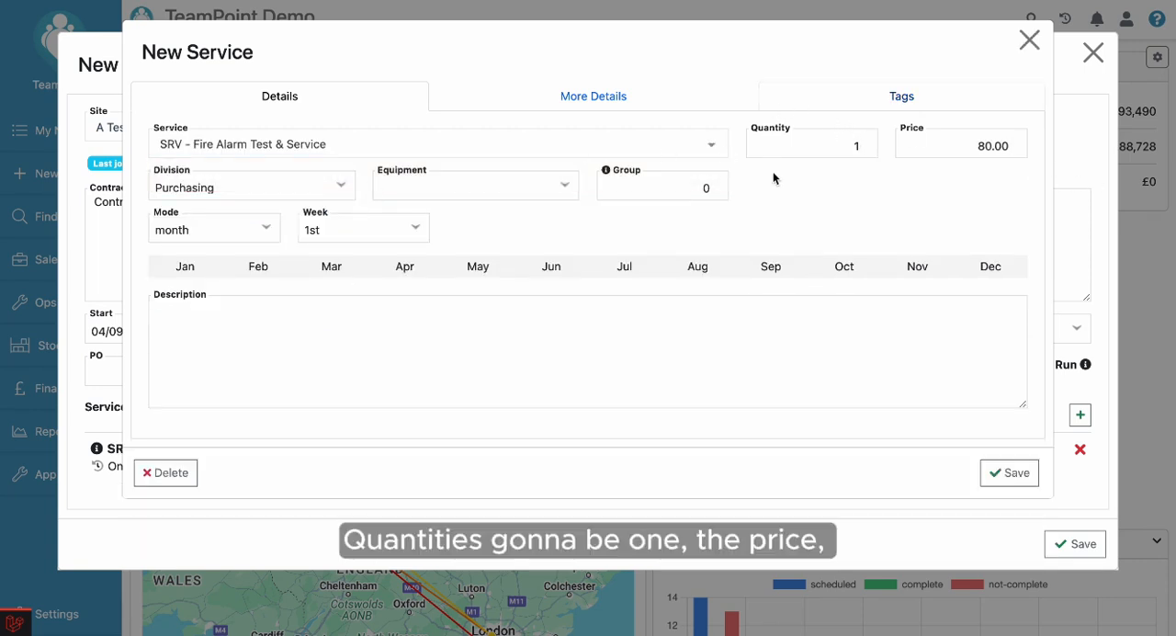
drag(950, 144, 1023, 142)
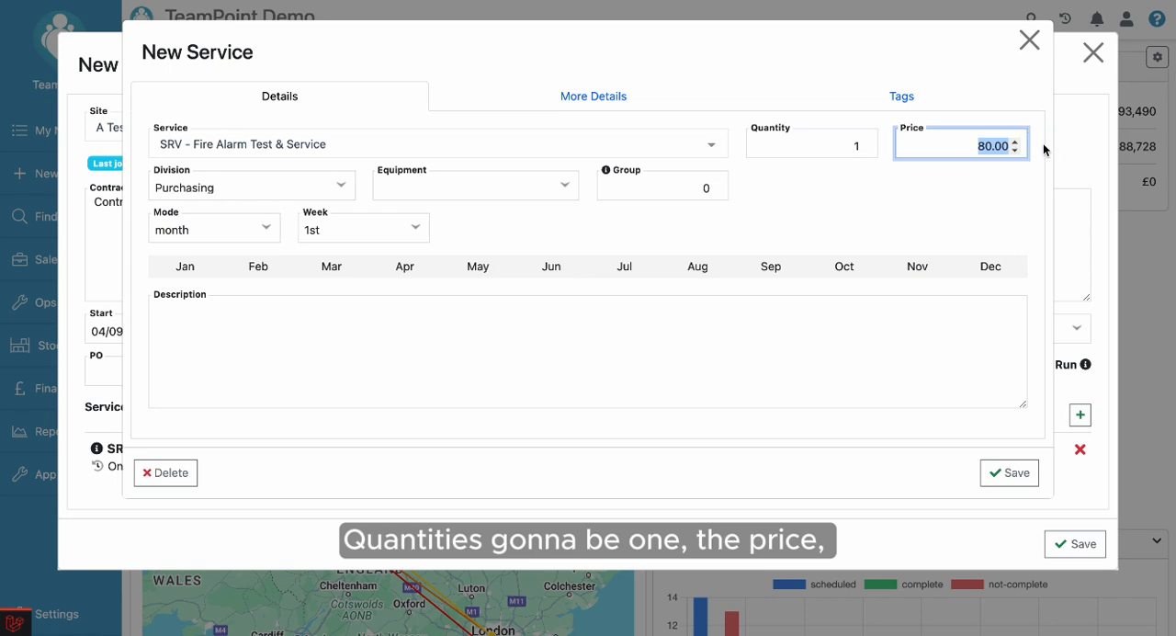
text(500)
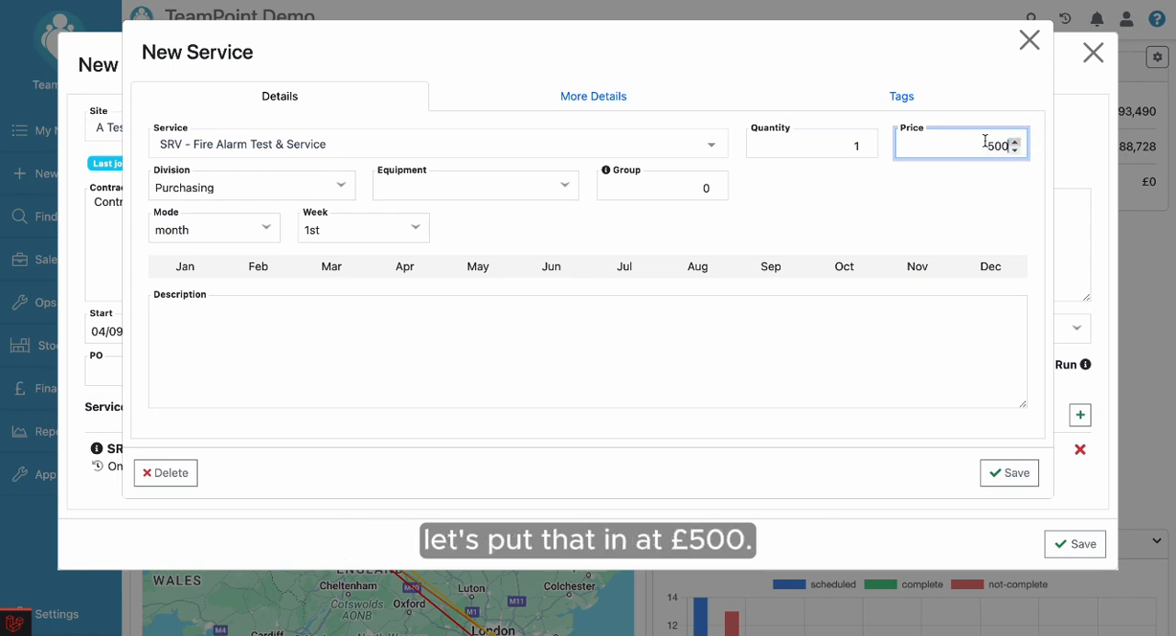
click(670, 210)
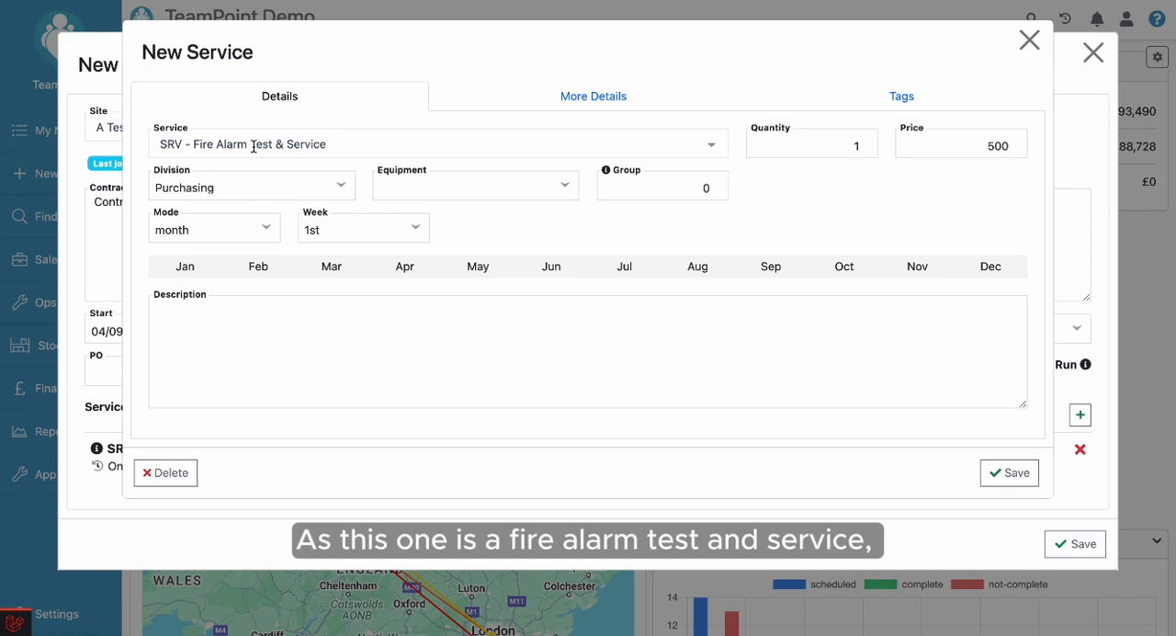
Link the service to the equipment "Fire Alarm - main building".
click(456, 189)
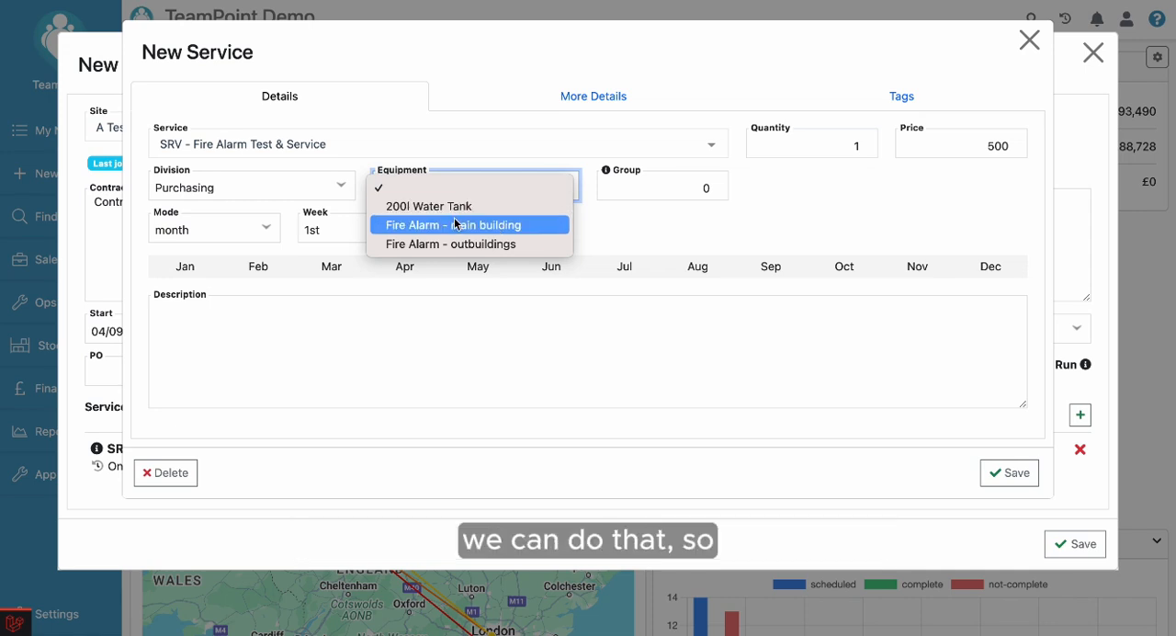
click(448, 225)
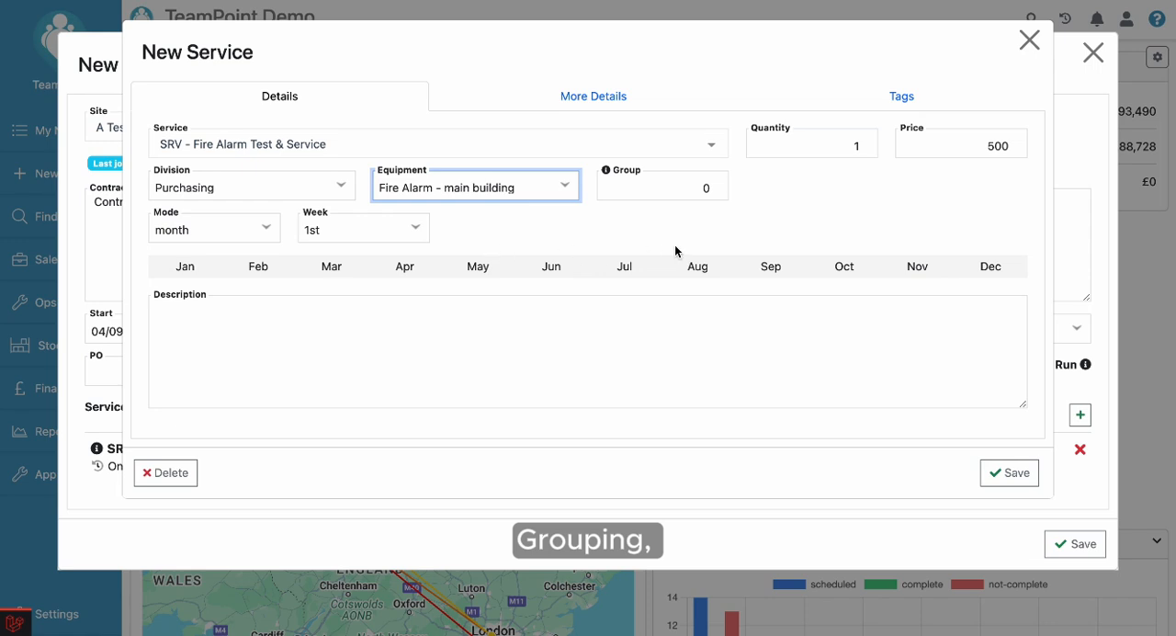
mouse_move(606, 178)
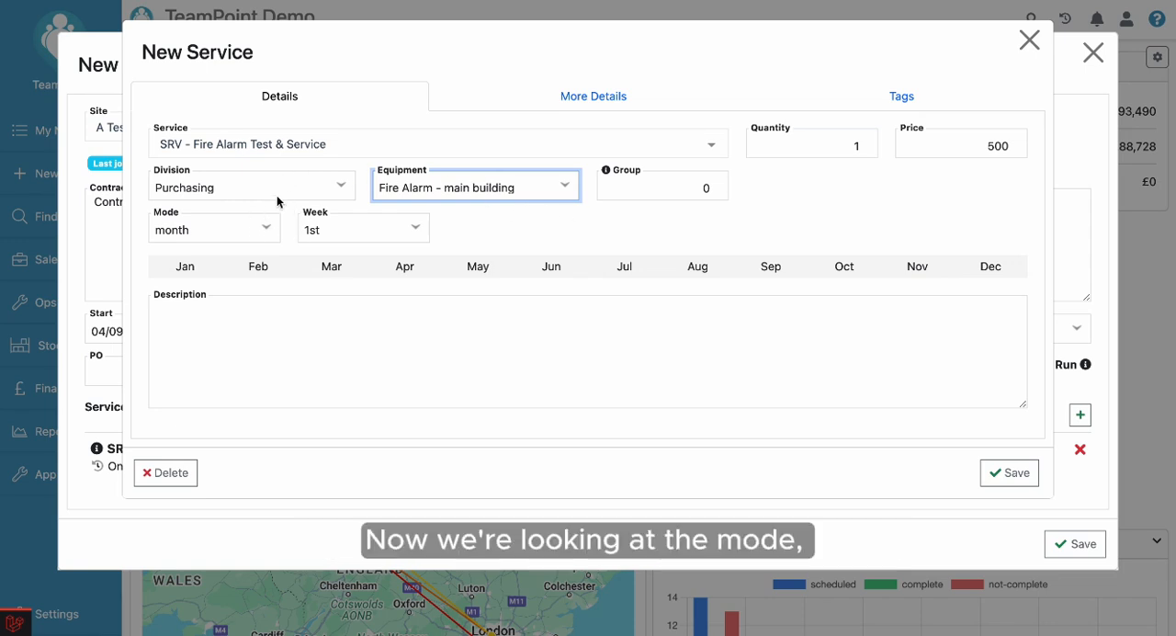
Schedule the service in repeat mode every 365 days, with the next service on 01/10/2024.
click(264, 229)
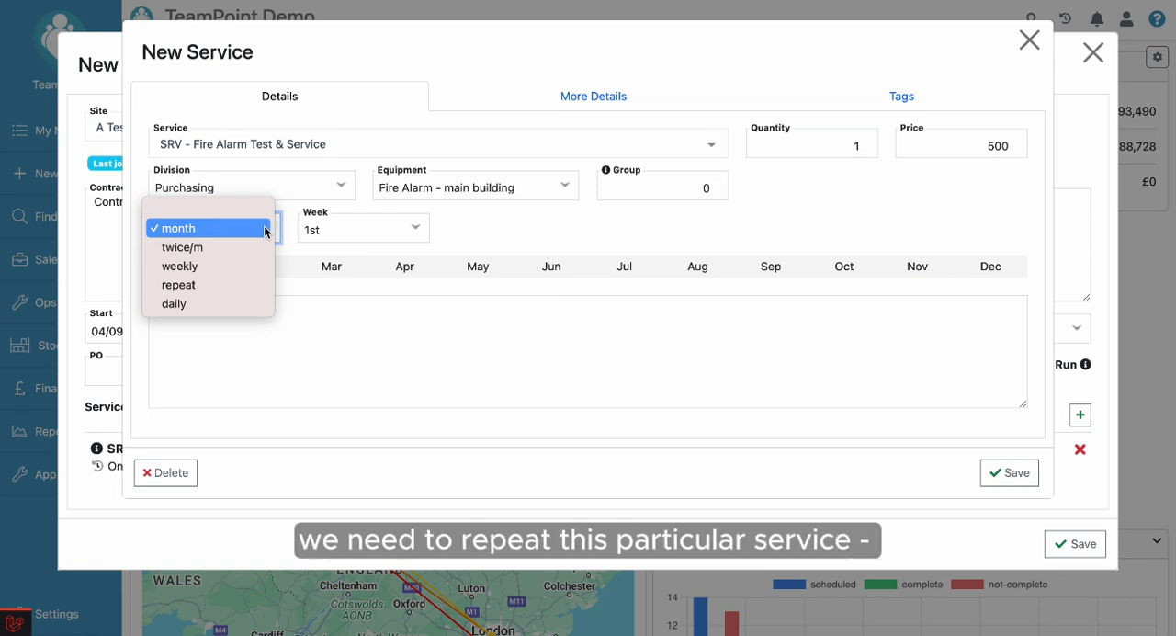
click(243, 287)
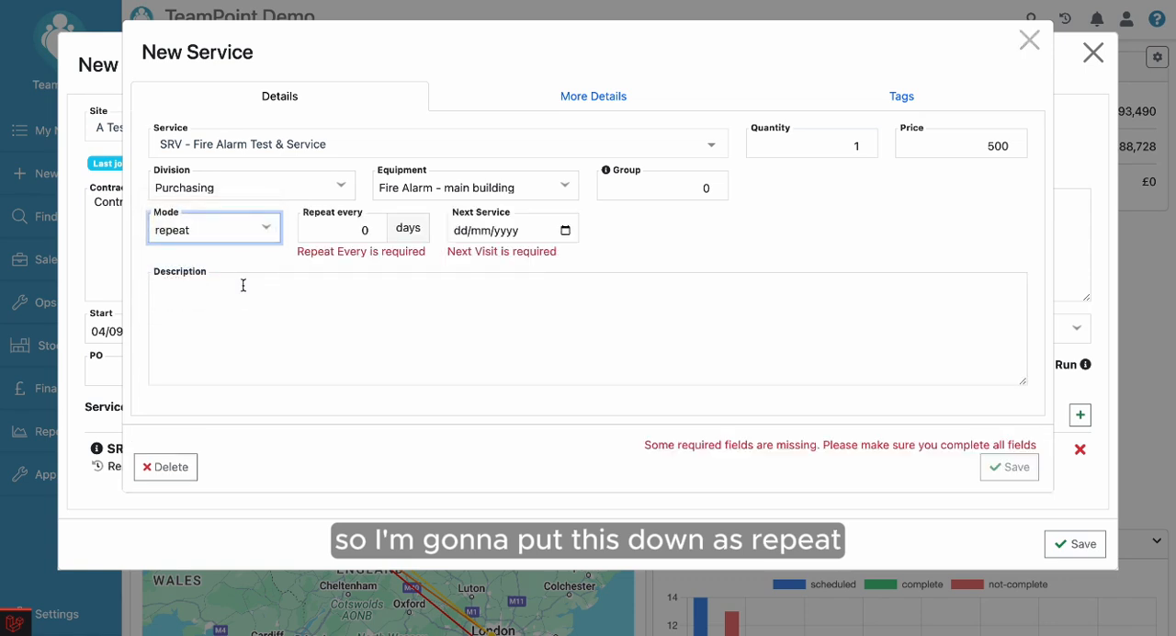
double_click(368, 230)
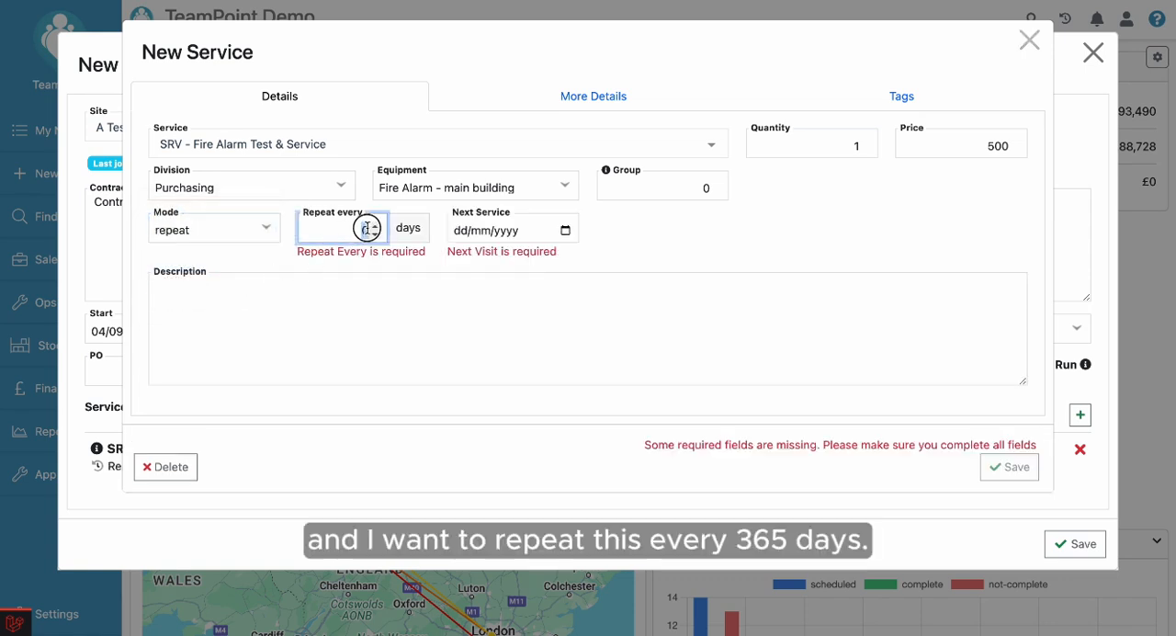
text(365)
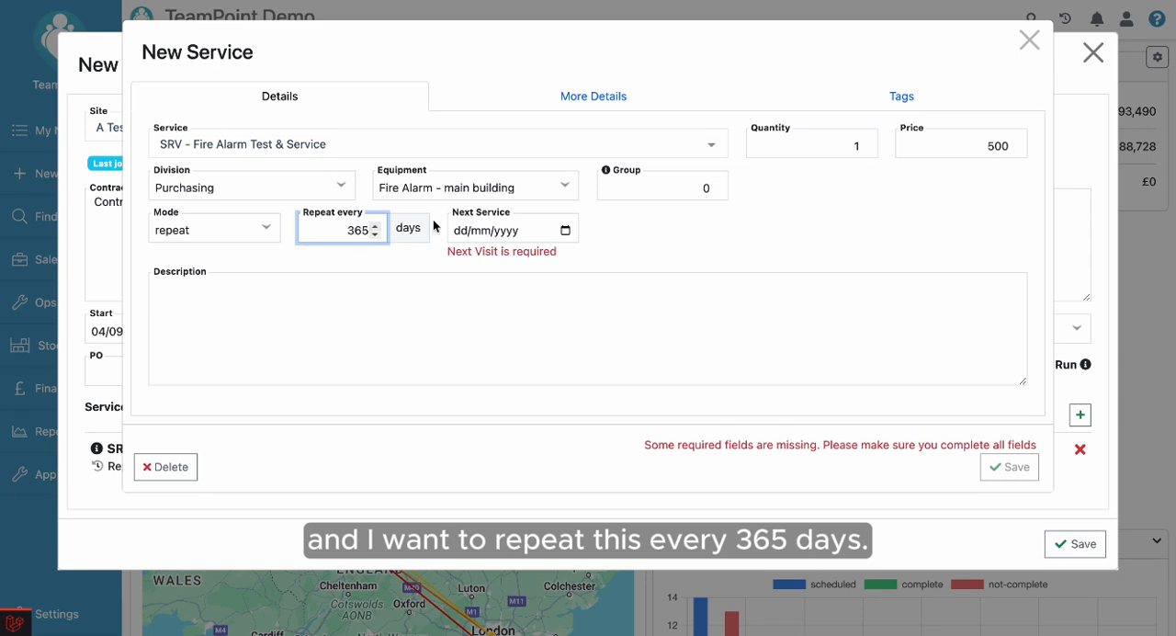
click(646, 221)
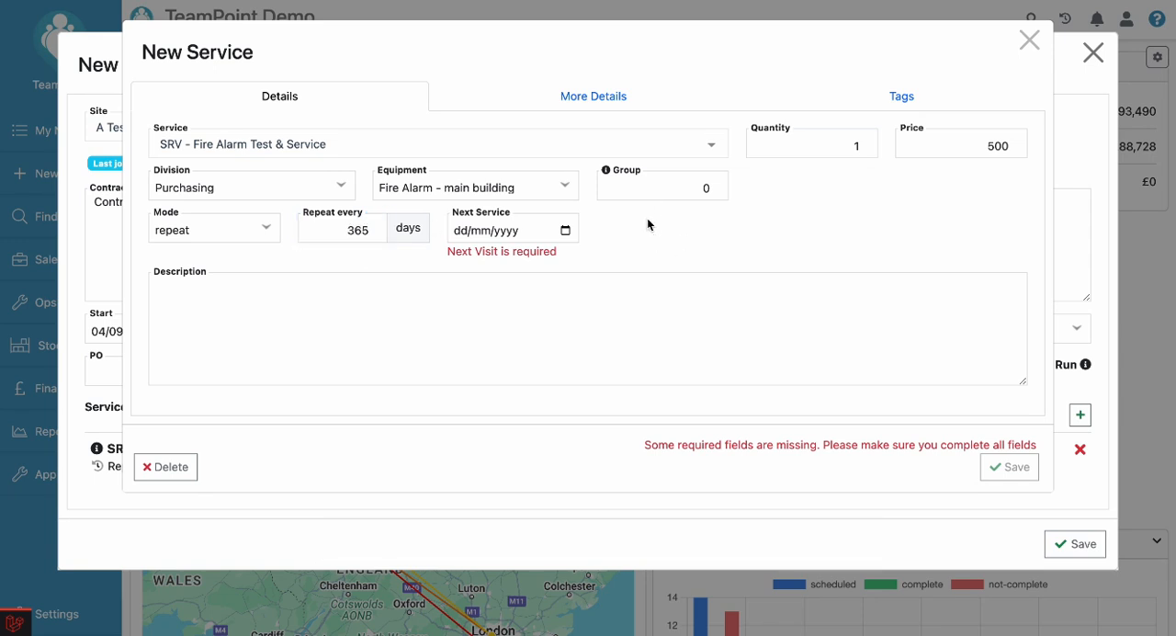
click(566, 230)
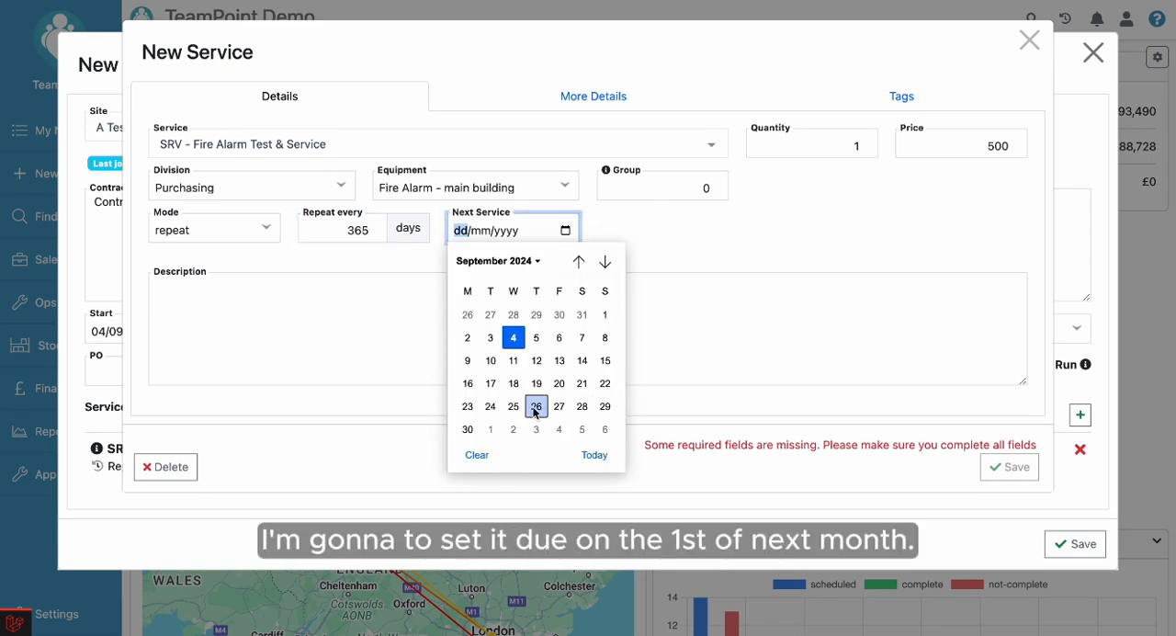
click(489, 430)
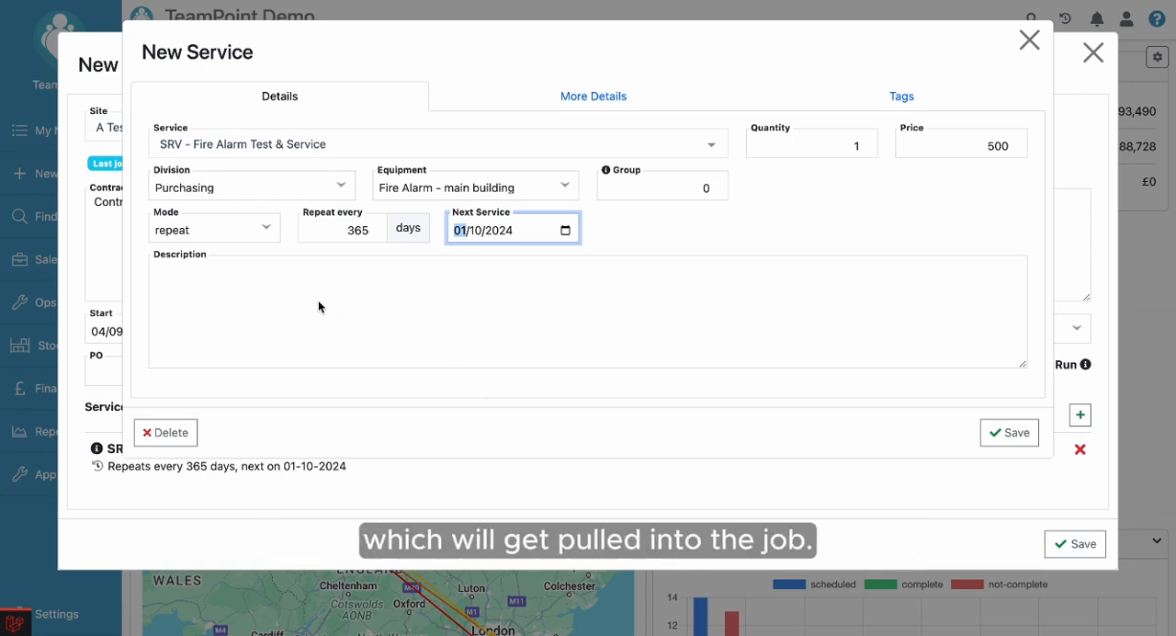
Describe the fire alarm service as "Test and service fire alarm in main building" and save it.
click(274, 294)
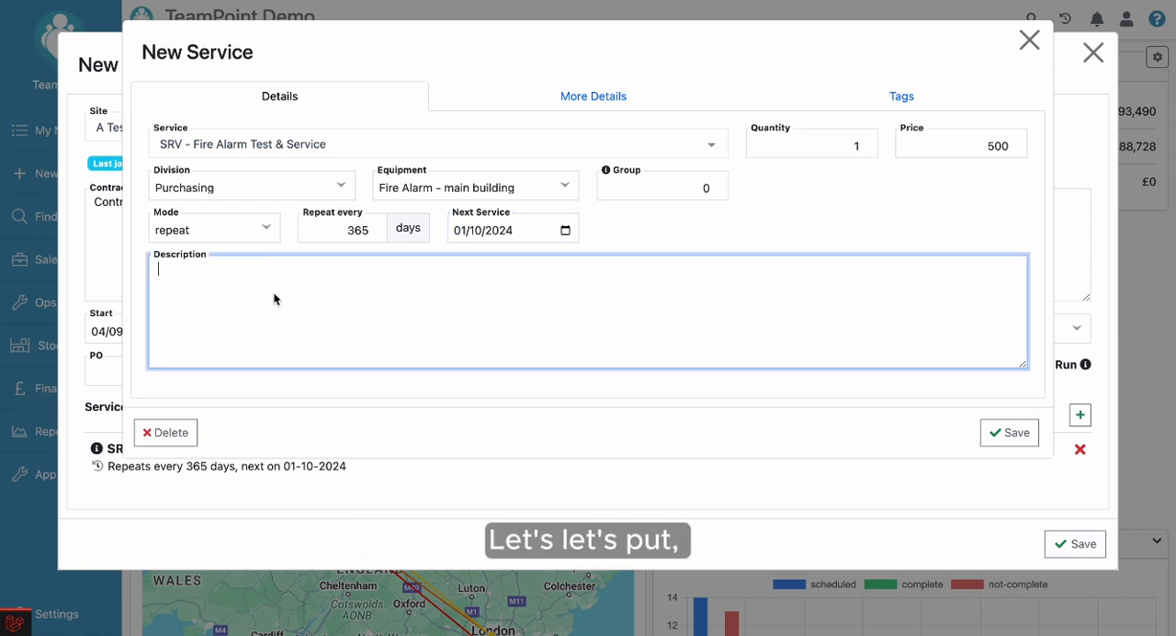
text(T)
key(BackSpace)
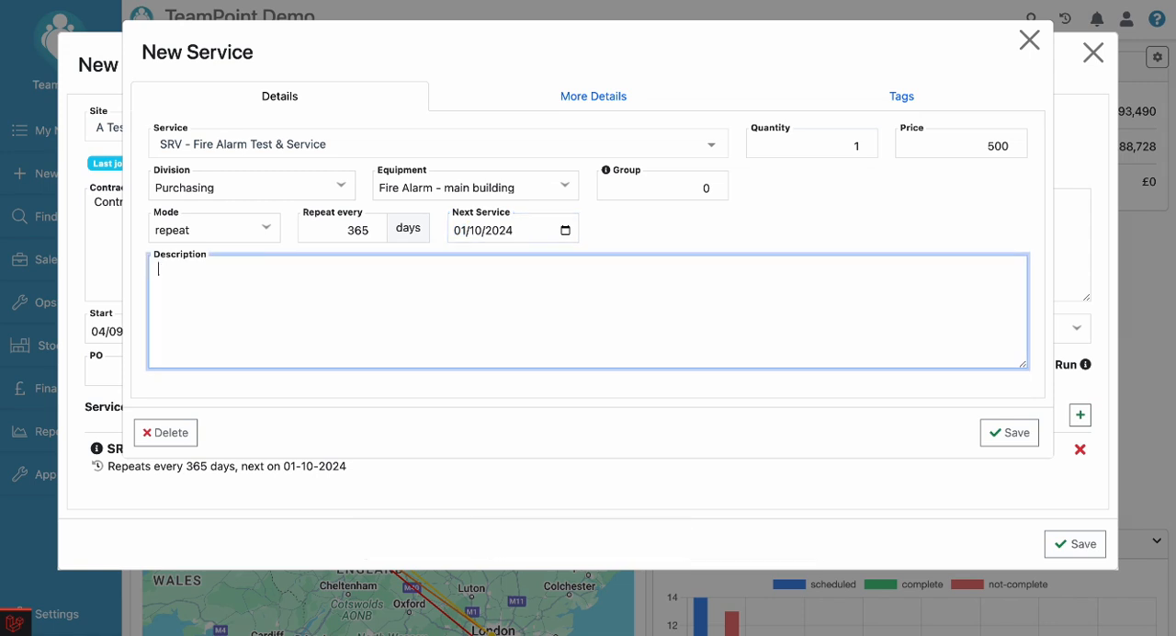
text(Test and ser)
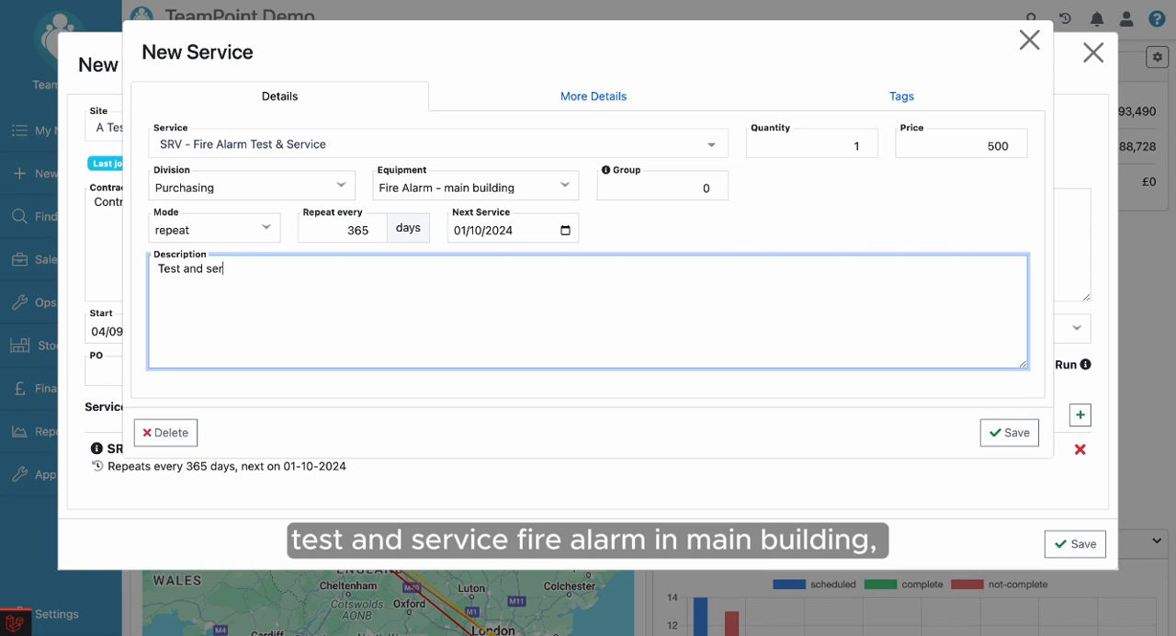
text(vice fire alarm in main building)
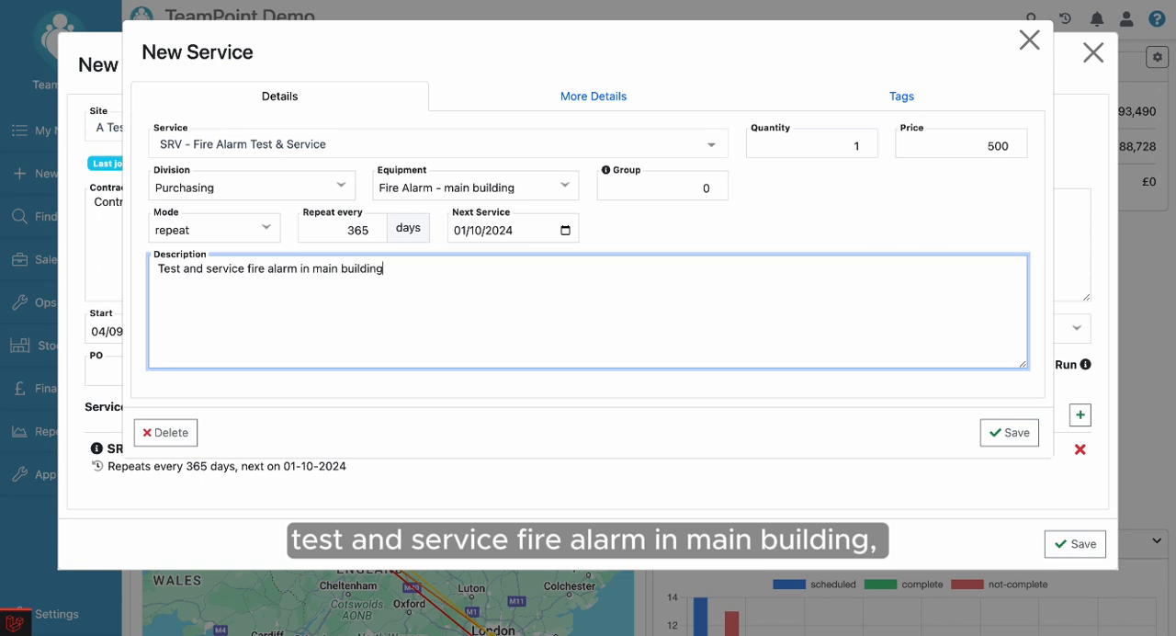
click(483, 379)
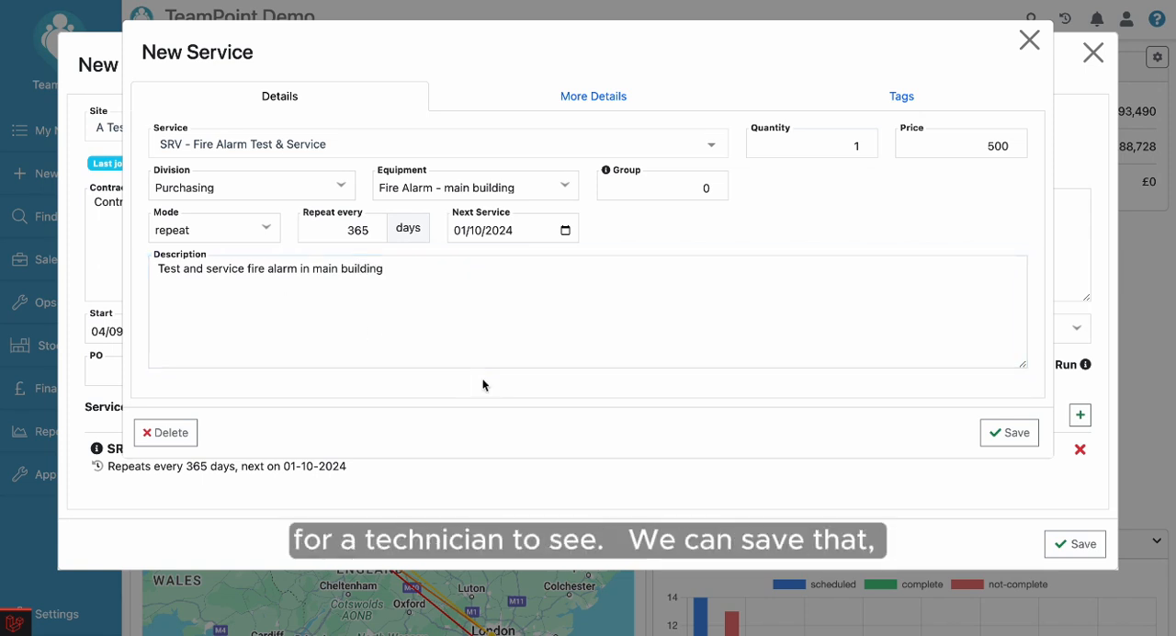
click(1013, 439)
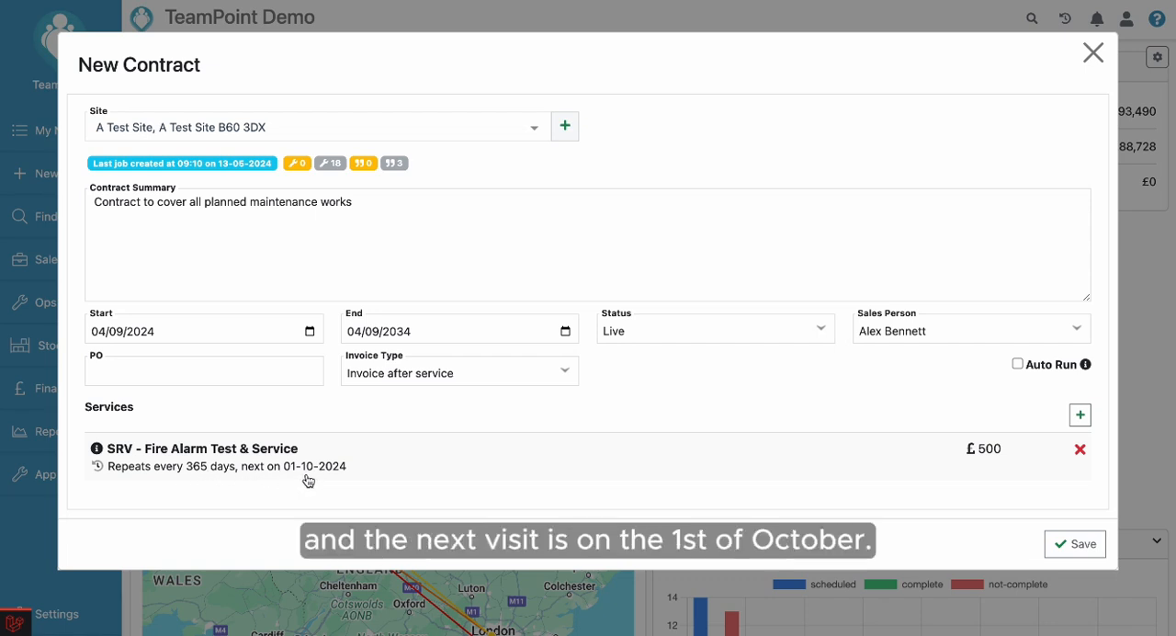
Add the service "SRV - Water Sampling - TVCC & Legionella" at a price of 500, linked to the equipment "200l Water Tank".
click(1080, 416)
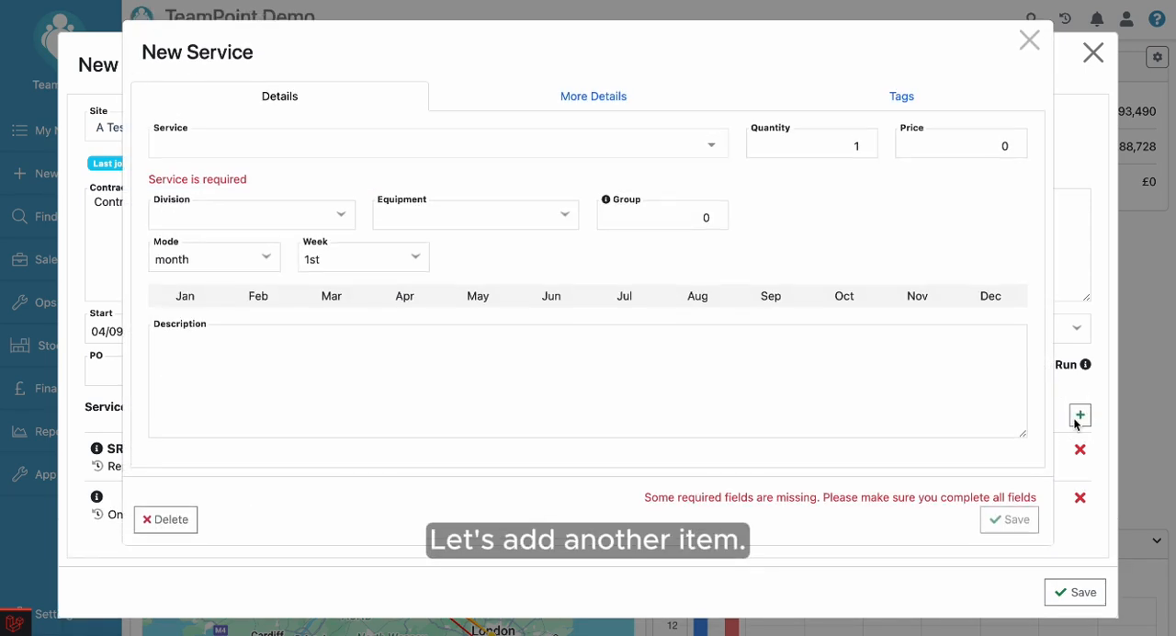
click(230, 142)
text(srv)
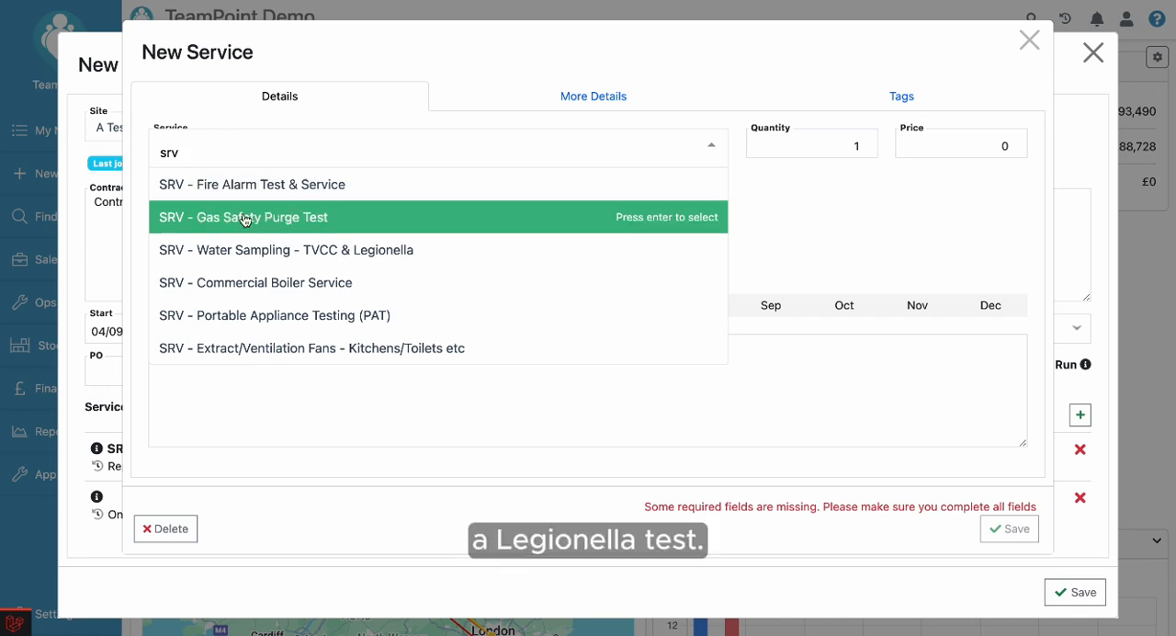
click(246, 249)
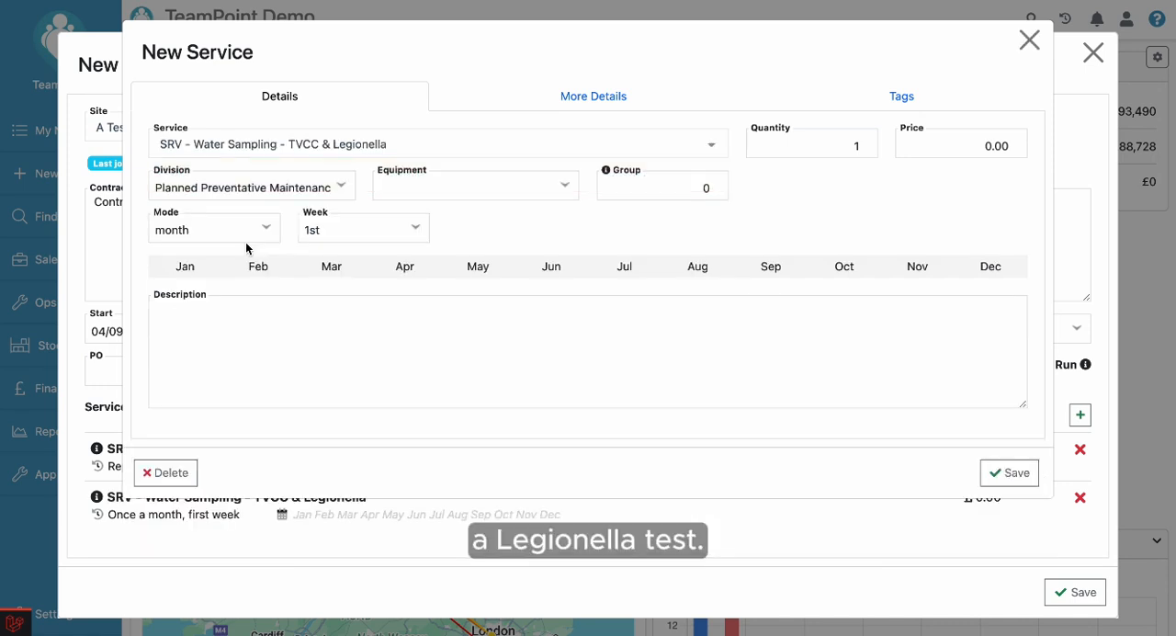
click(943, 148)
text(500)
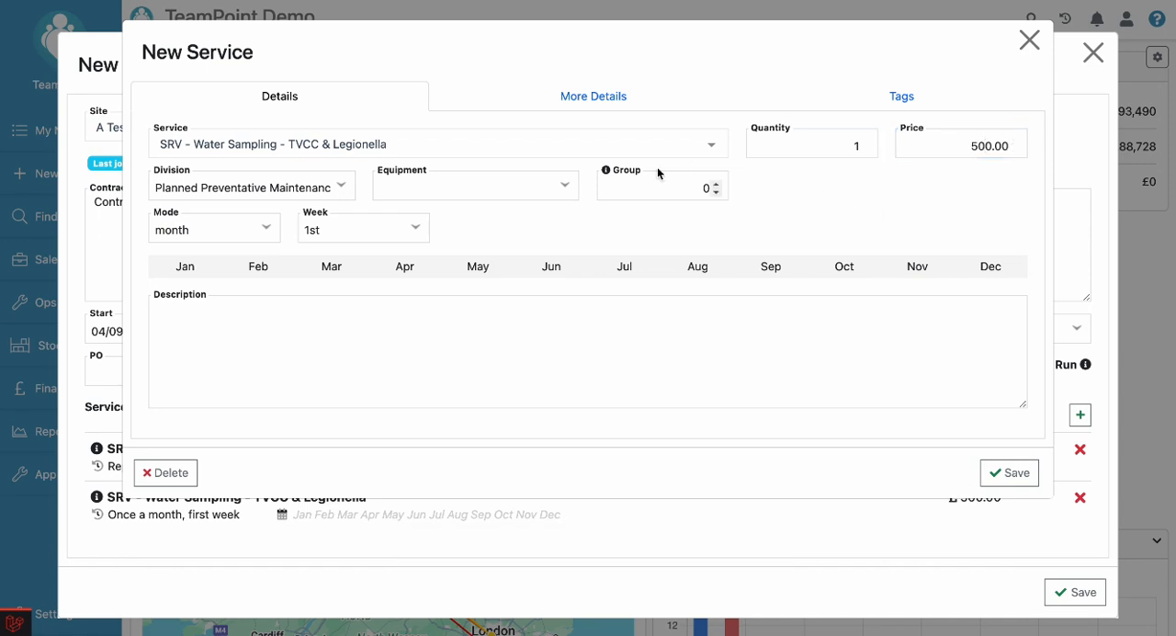
click(529, 186)
click(523, 204)
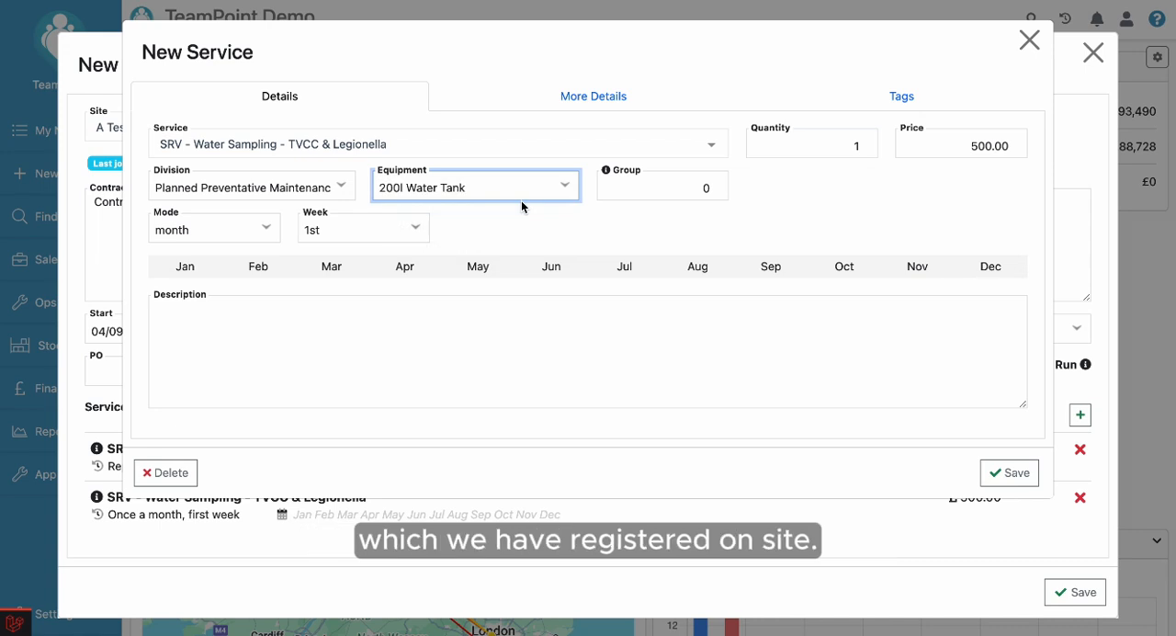
Schedule the water sampling in month mode for the 1st week of March, June, September and December, and save the service.
click(267, 229)
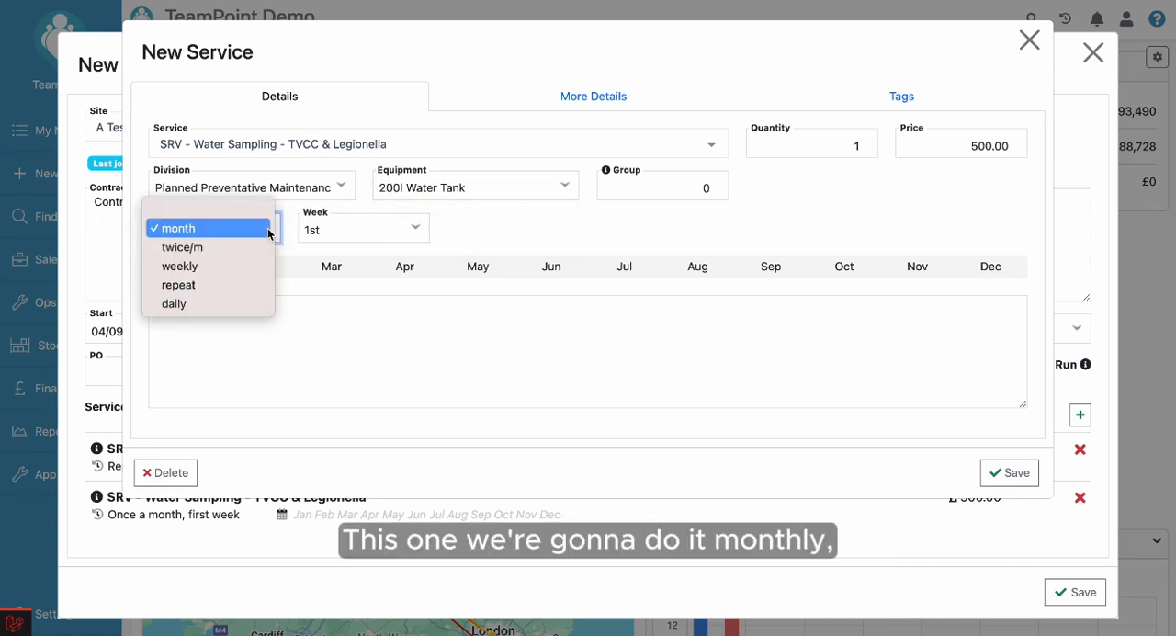
click(218, 229)
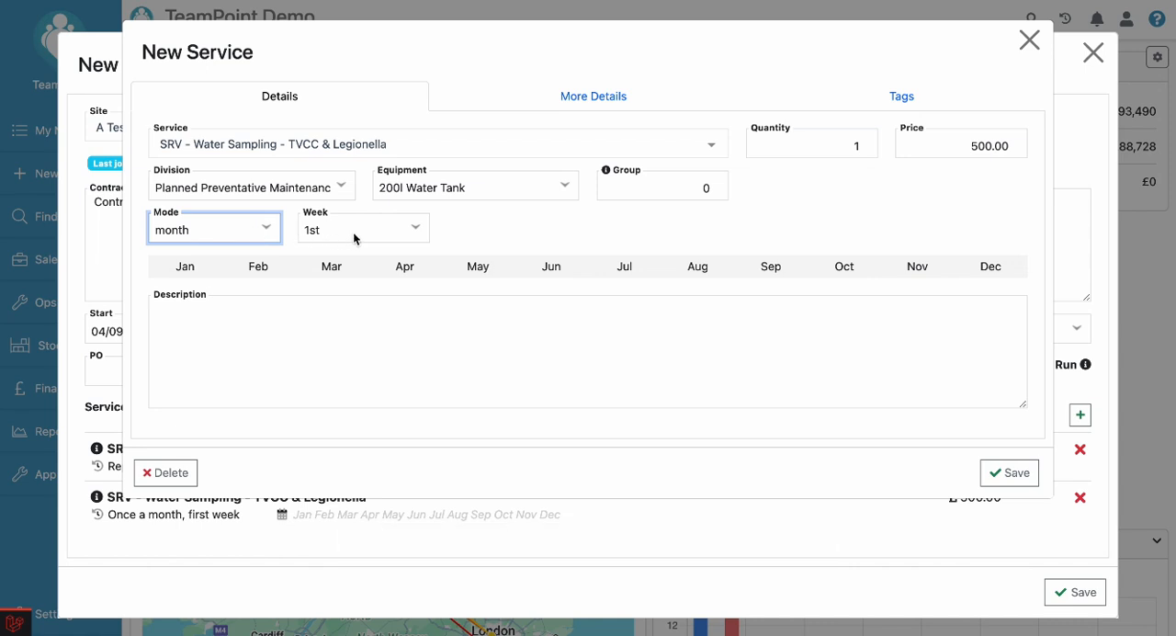
click(416, 229)
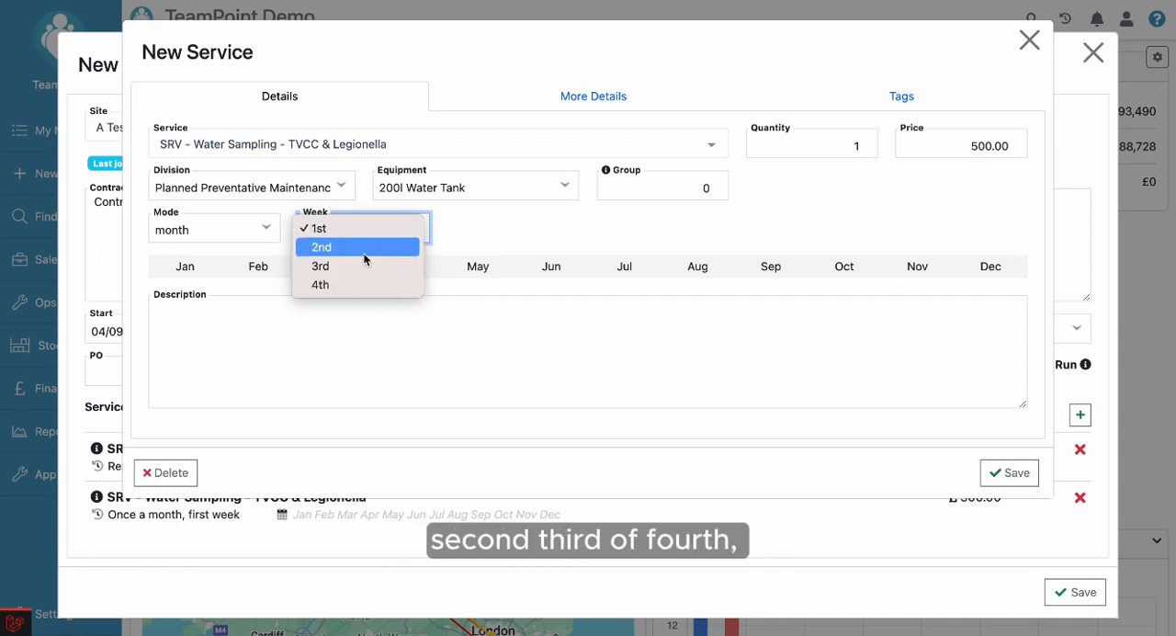
click(358, 229)
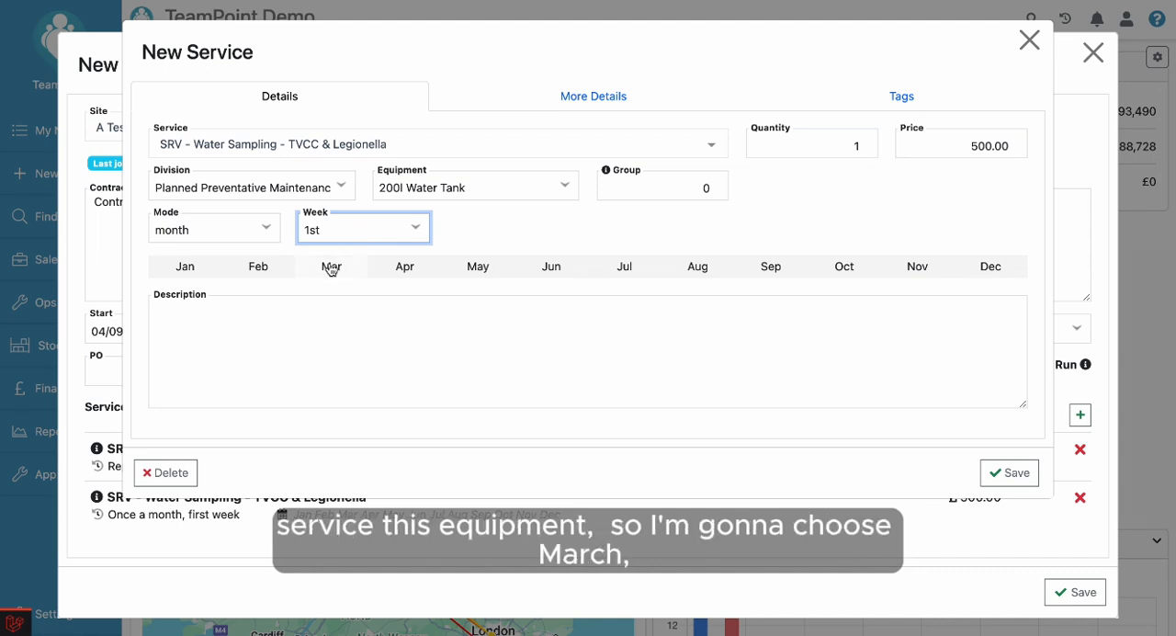
click(331, 265)
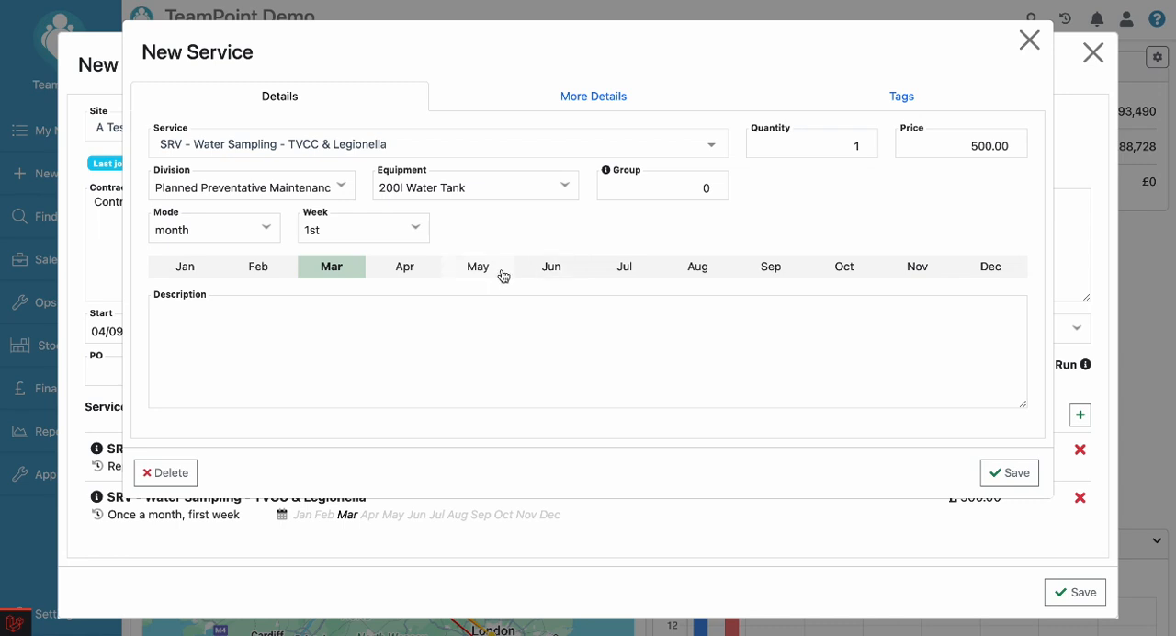
click(544, 272)
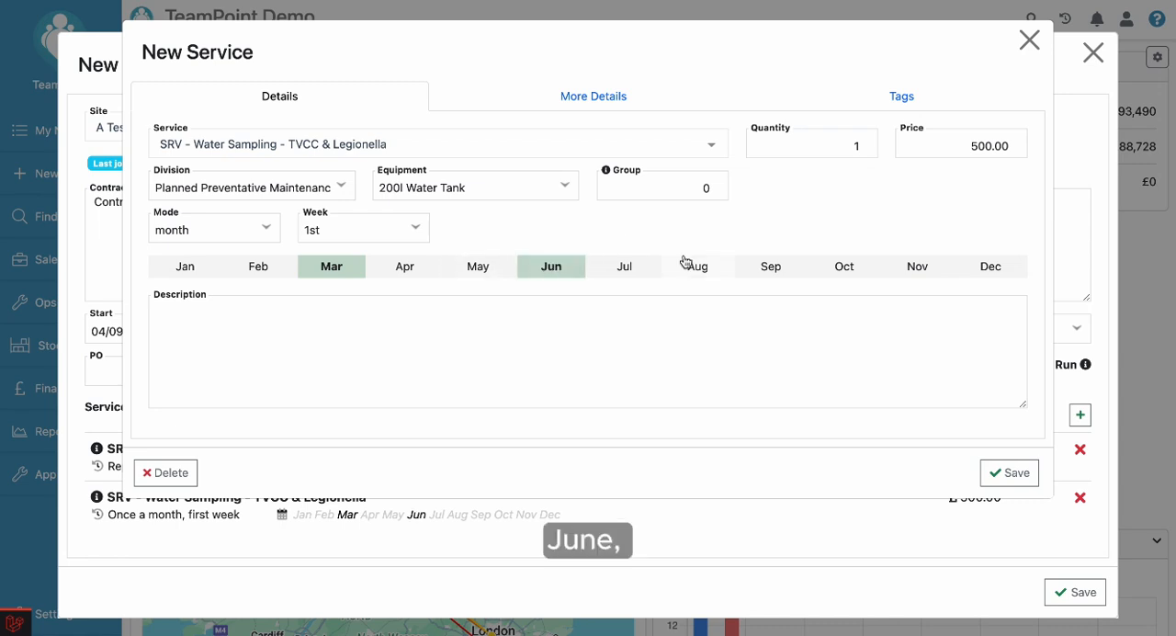
click(767, 272)
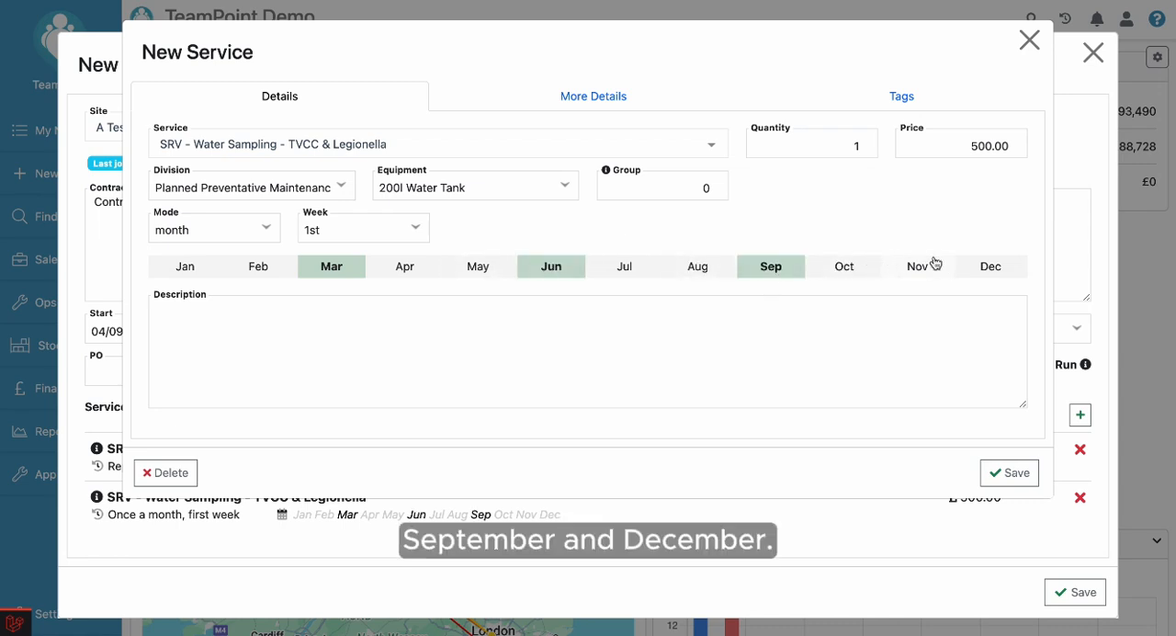
click(979, 272)
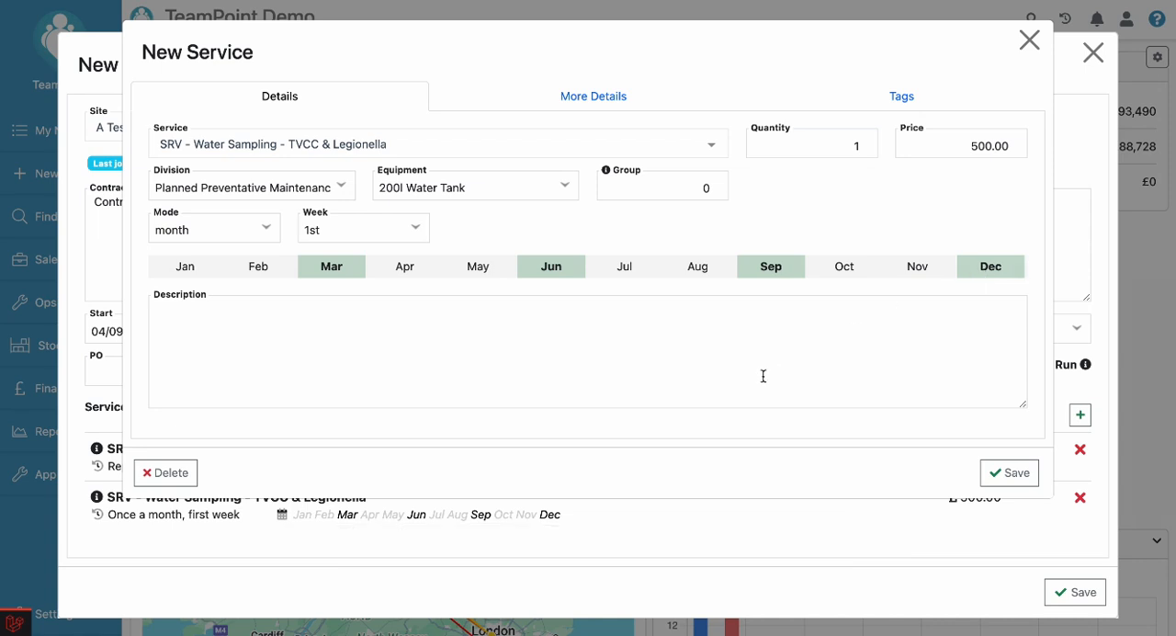
click(1005, 477)
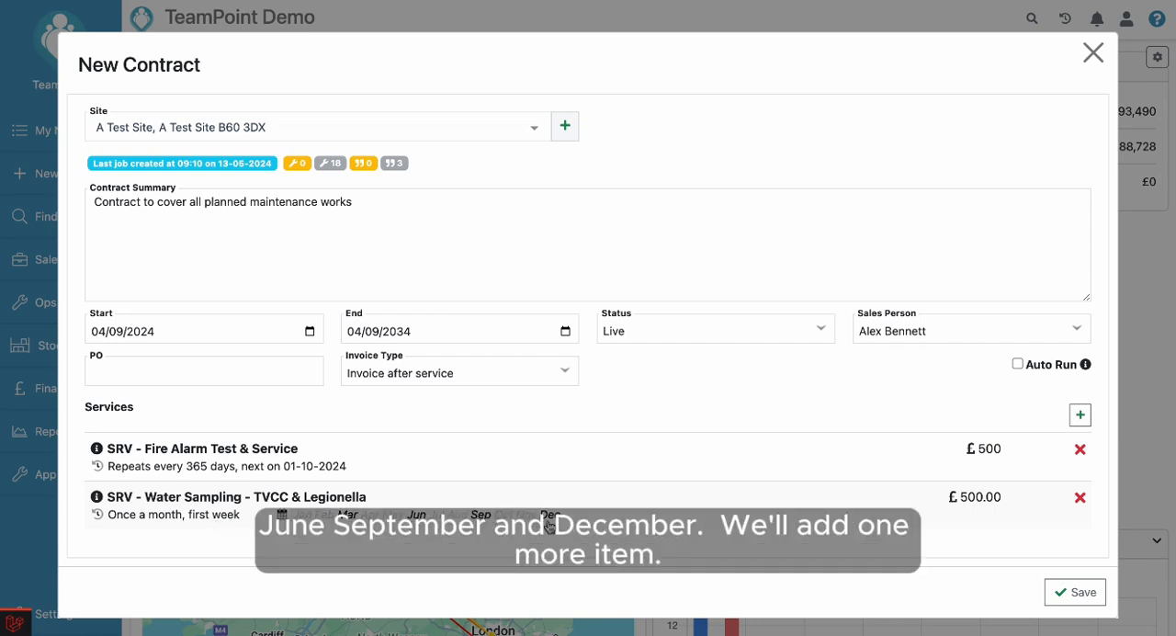
Add the service "SRV - Portable Appliance Testing (PAT)" to the contract at a price of 200.
click(1075, 415)
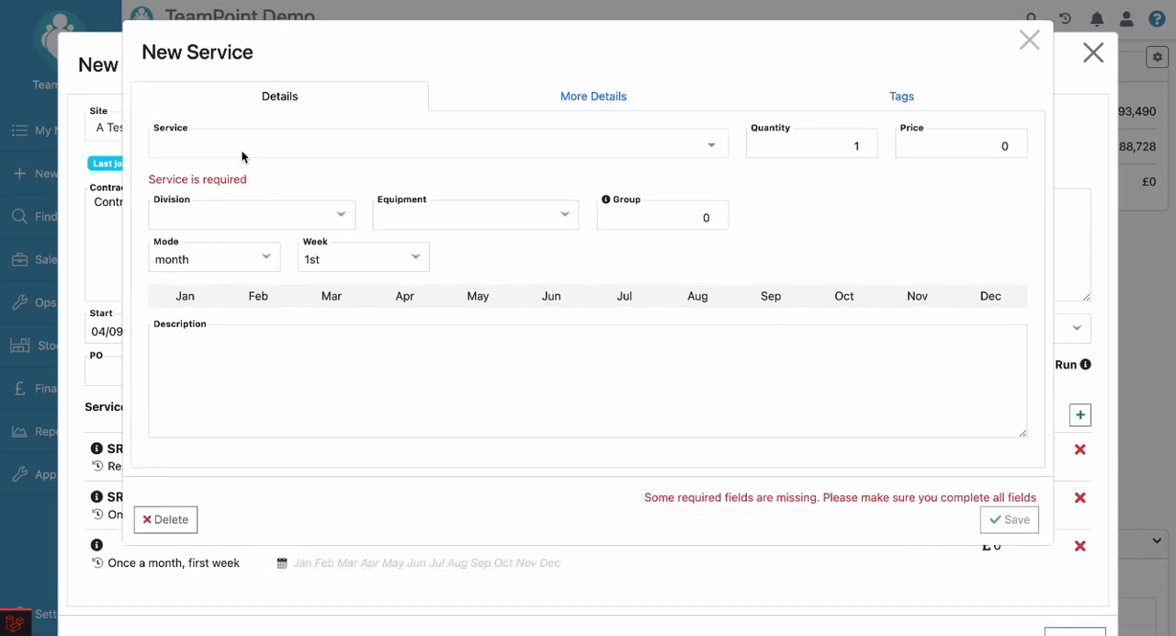
click(241, 147)
text(srv)
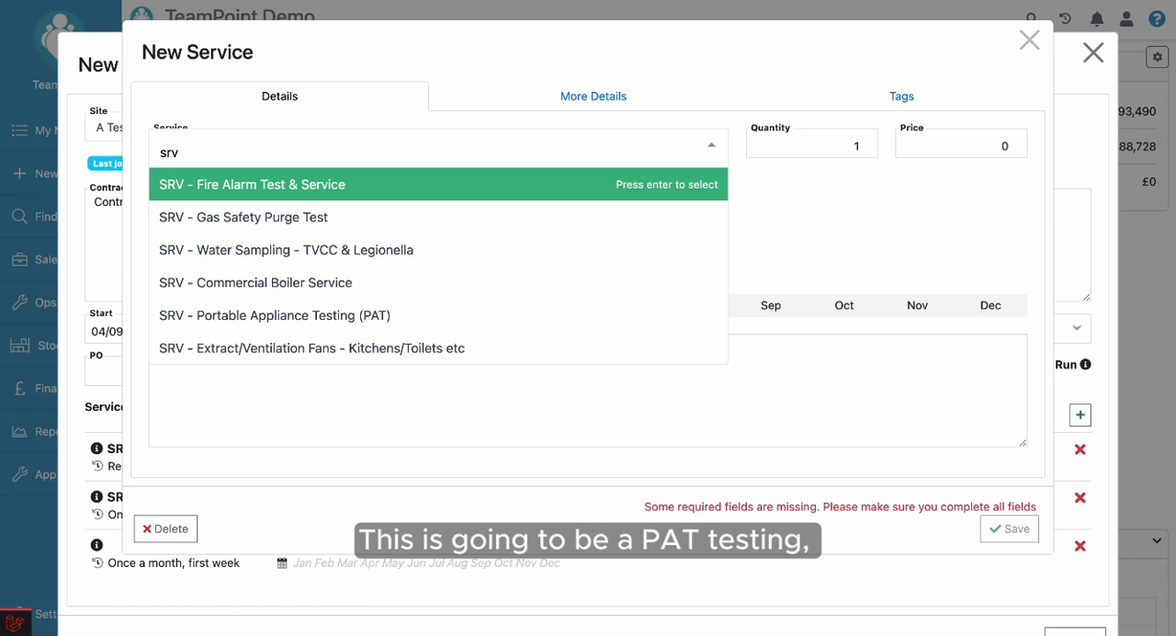
click(250, 316)
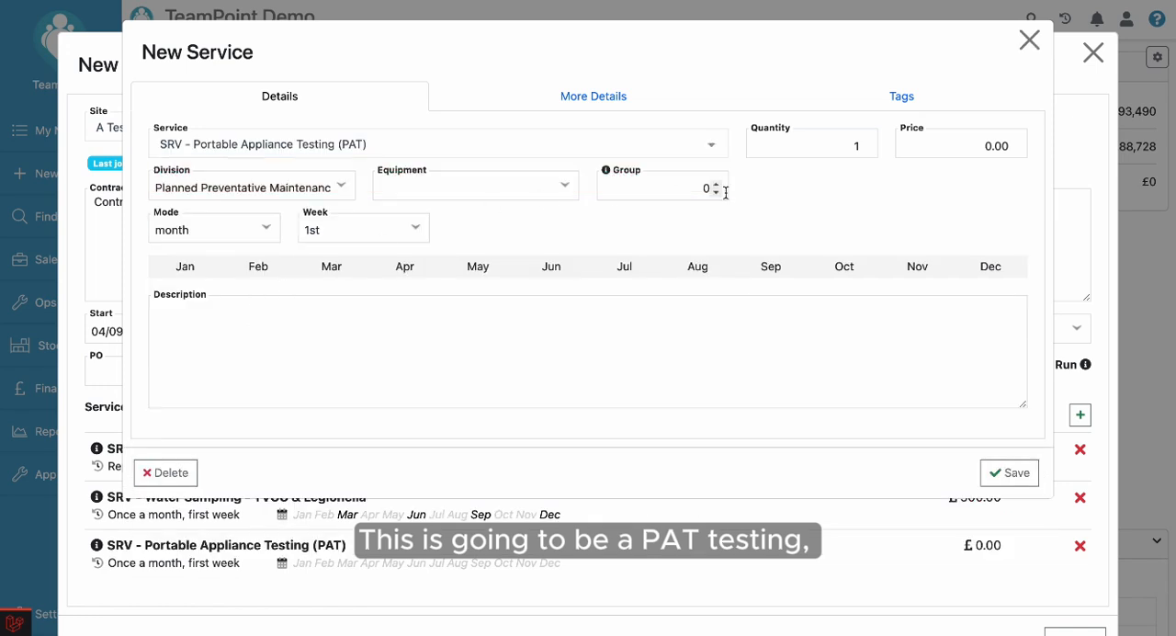
click(952, 148)
text(20)
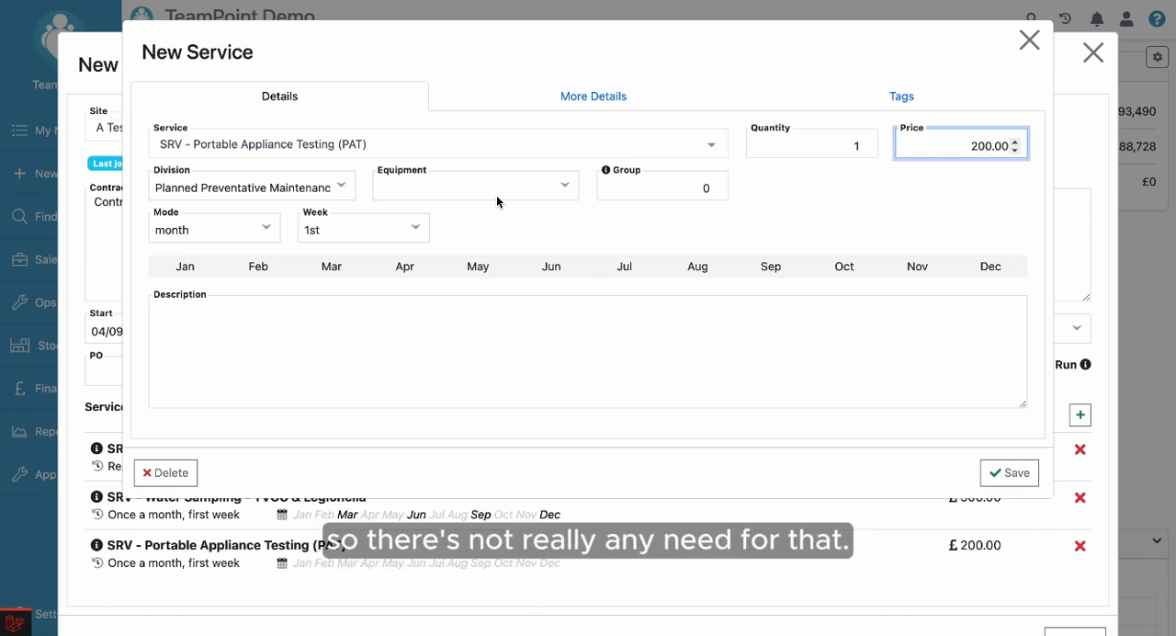
Schedule the PAT service in month mode for January and July, and save it.
click(262, 232)
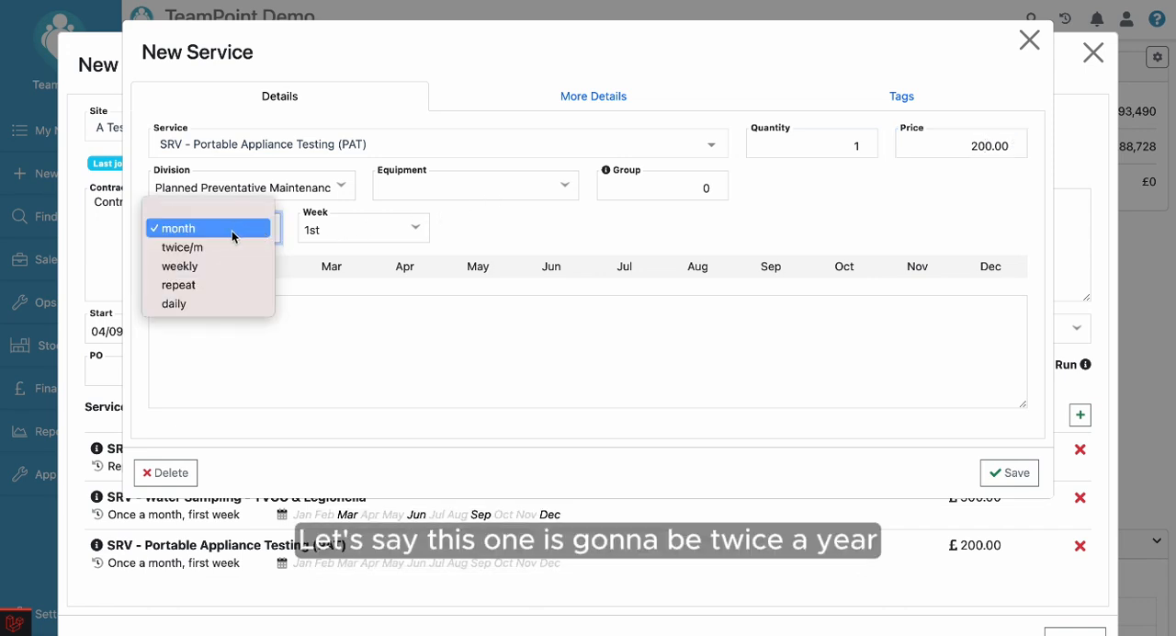
click(231, 231)
click(192, 267)
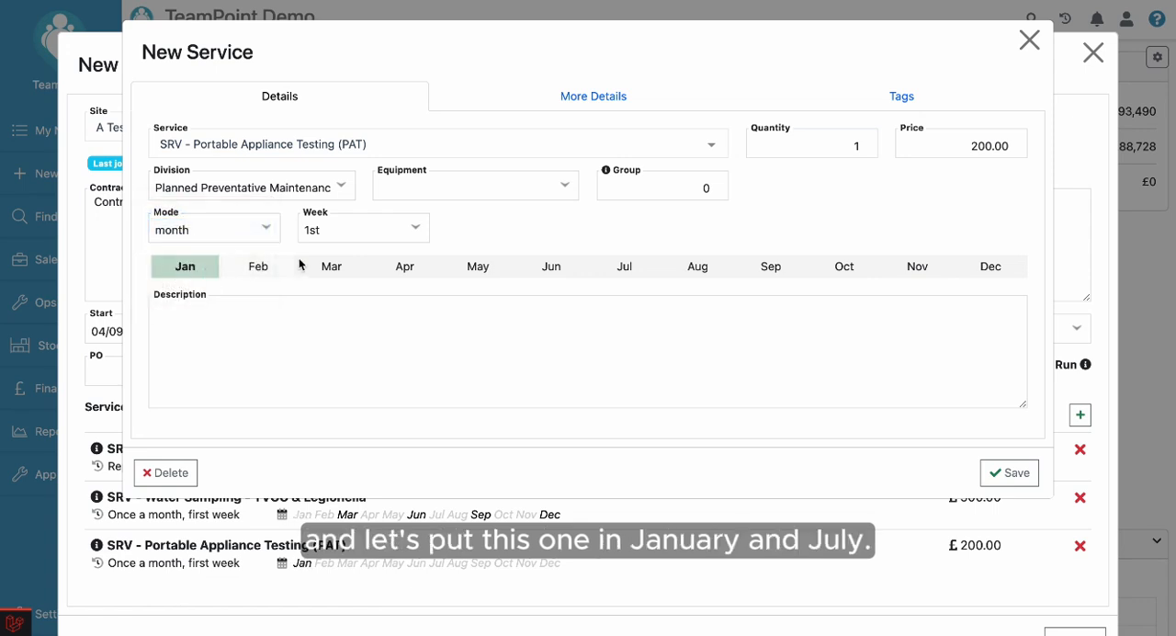
click(630, 278)
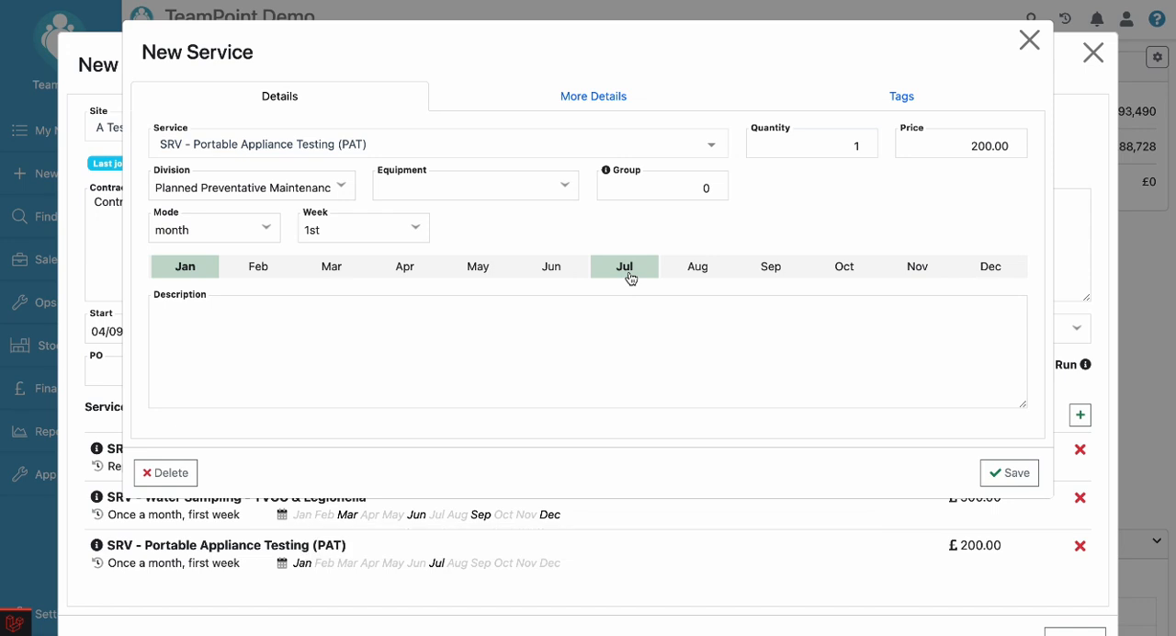
click(1015, 474)
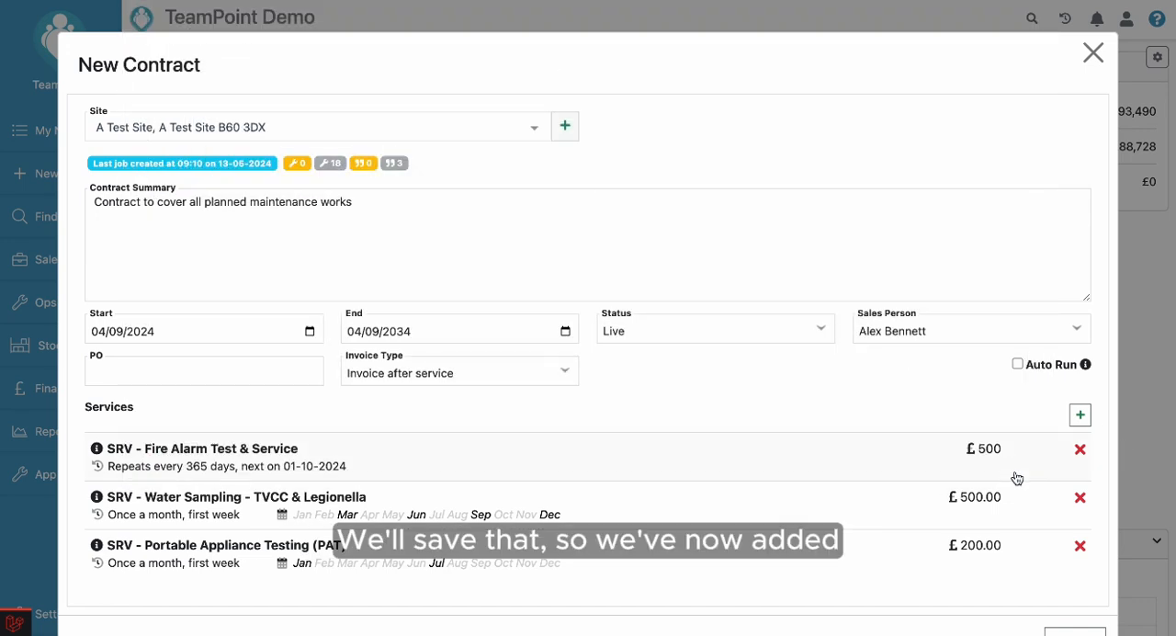
Set the contract's invoice type to Prepaid.
scroll(837, 397, down, 2)
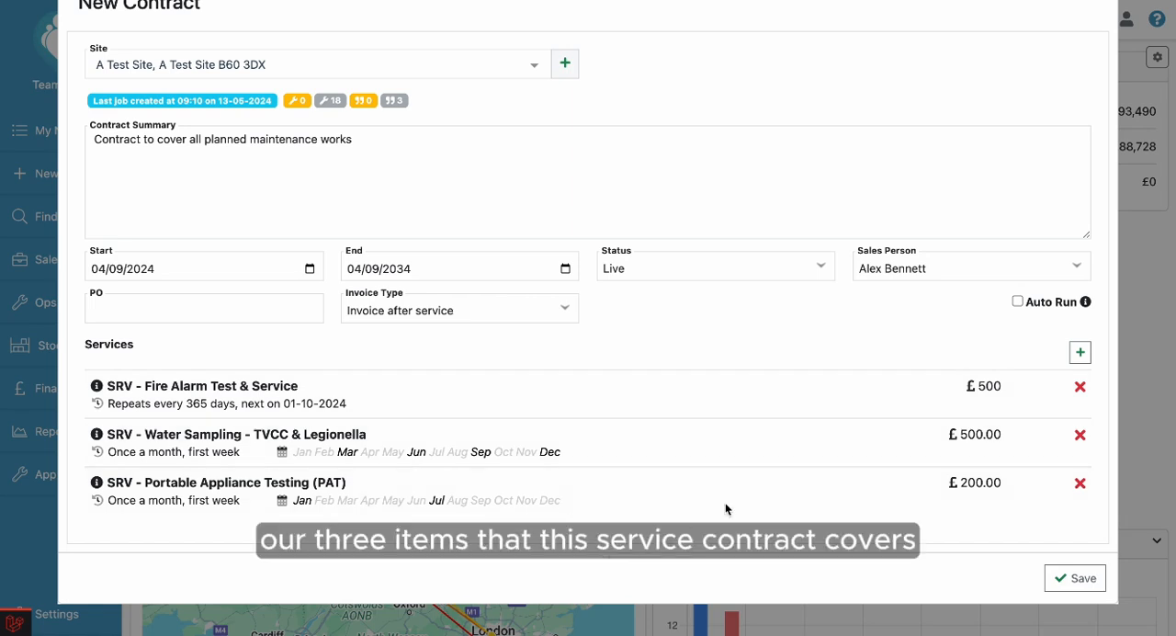
scroll(543, 376, up, 2)
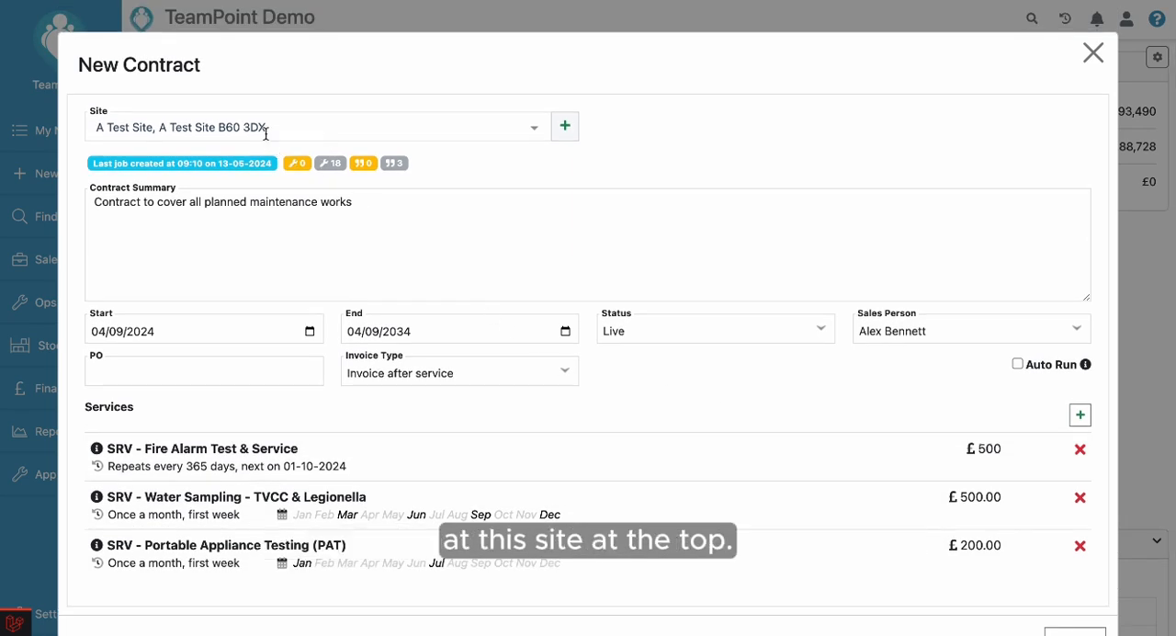
scroll(609, 415, down, 2)
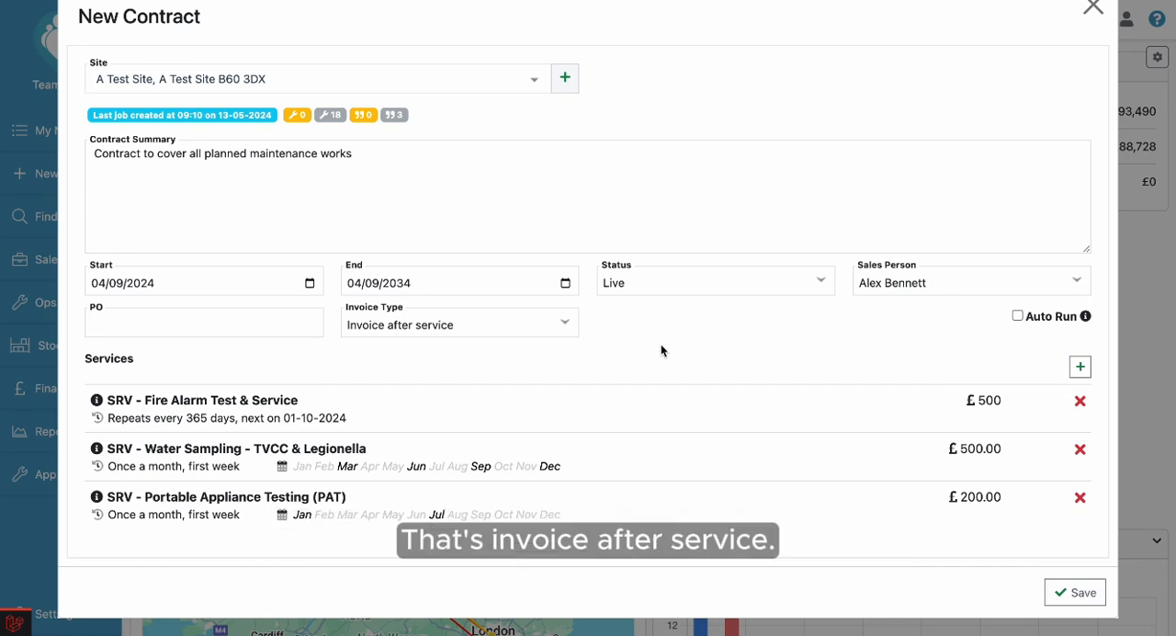
click(559, 327)
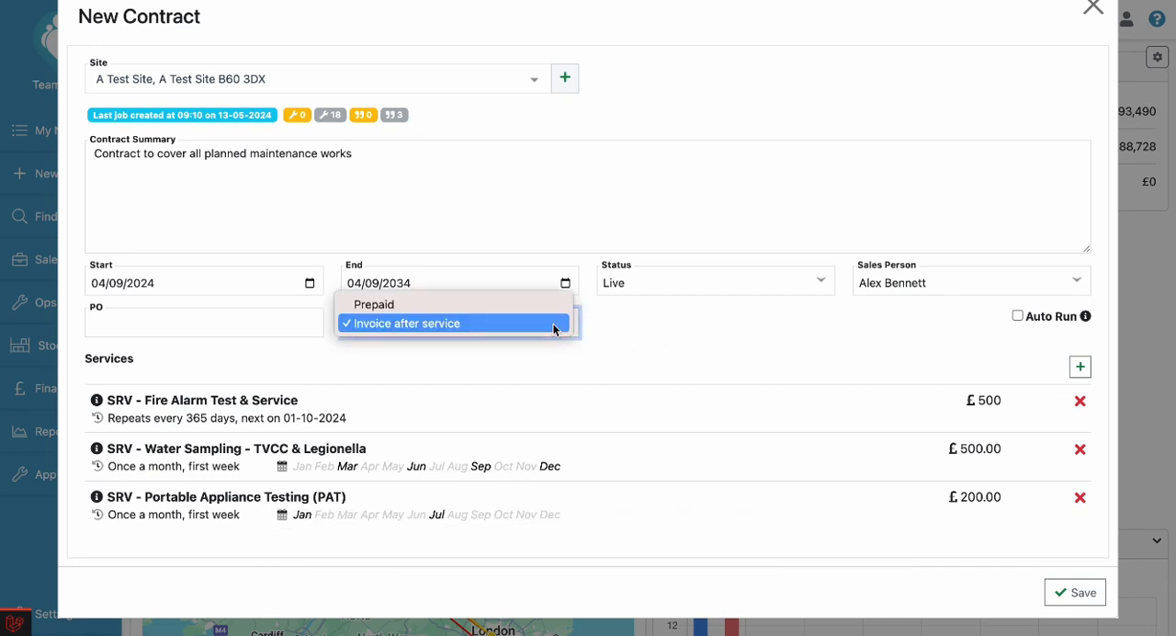
click(537, 306)
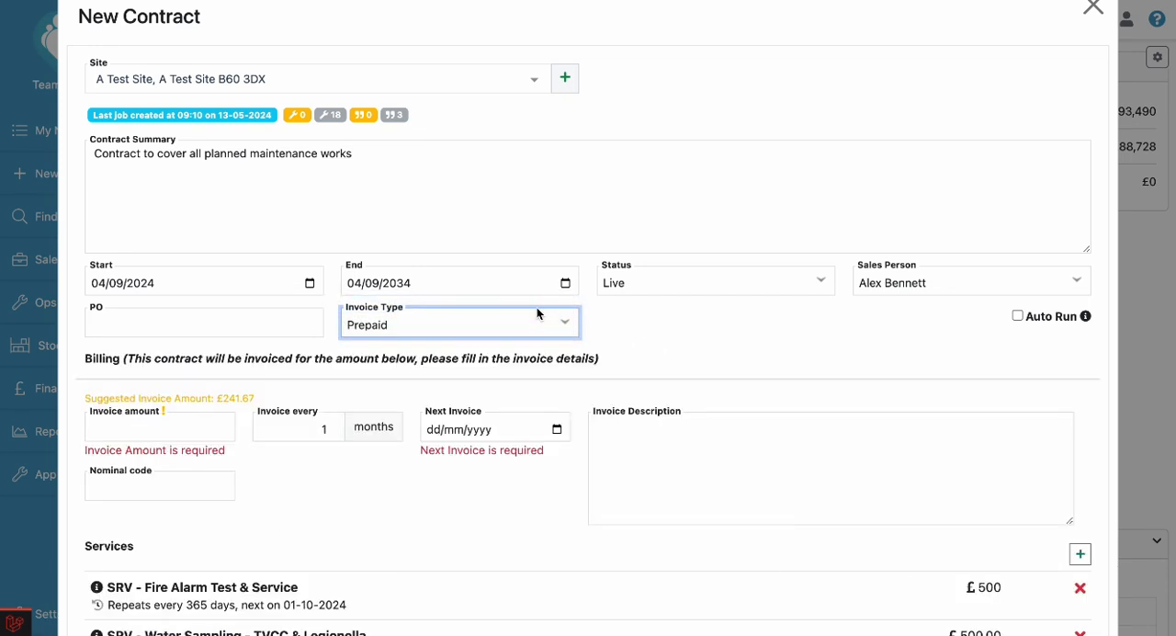
scroll(497, 492, down, 2)
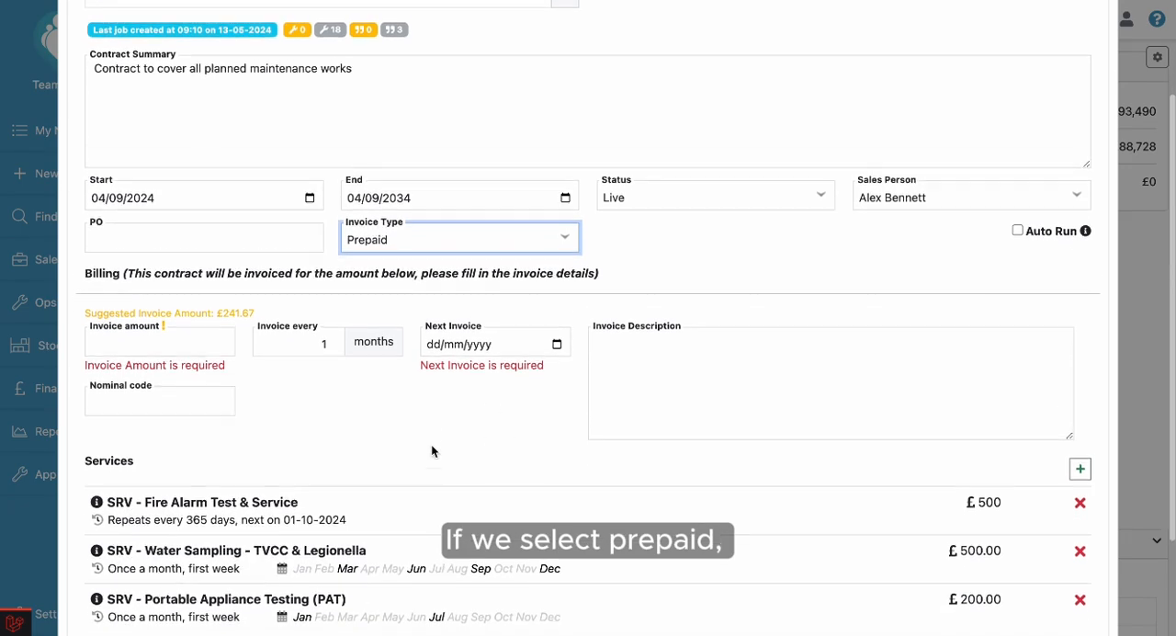
scroll(431, 445, down, 1)
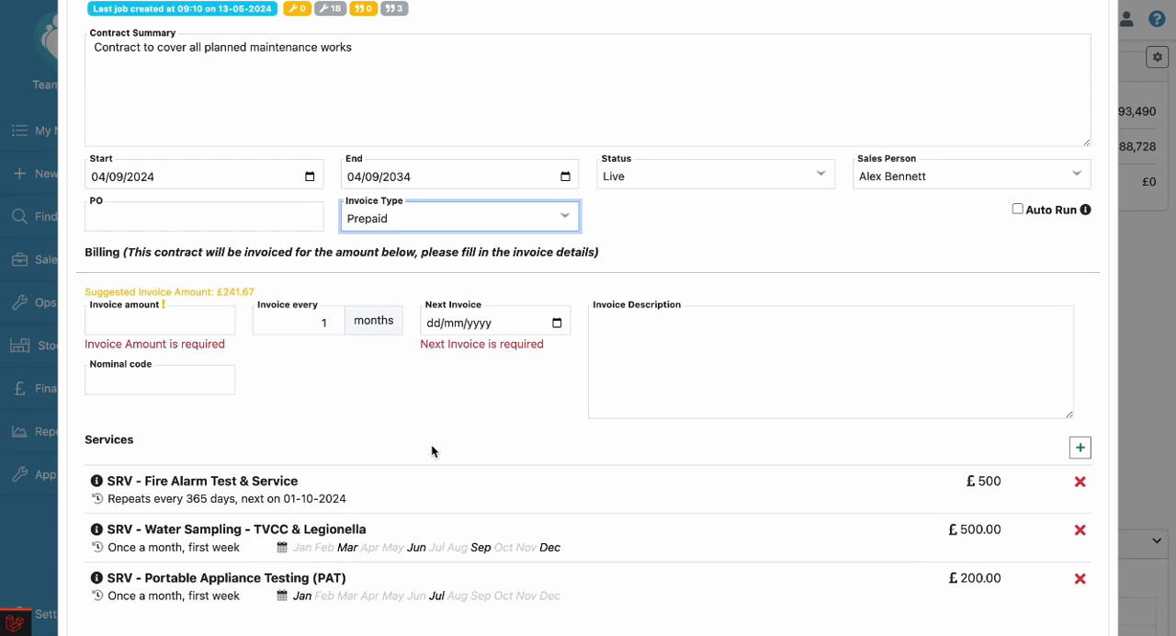
scroll(431, 443, down, 1)
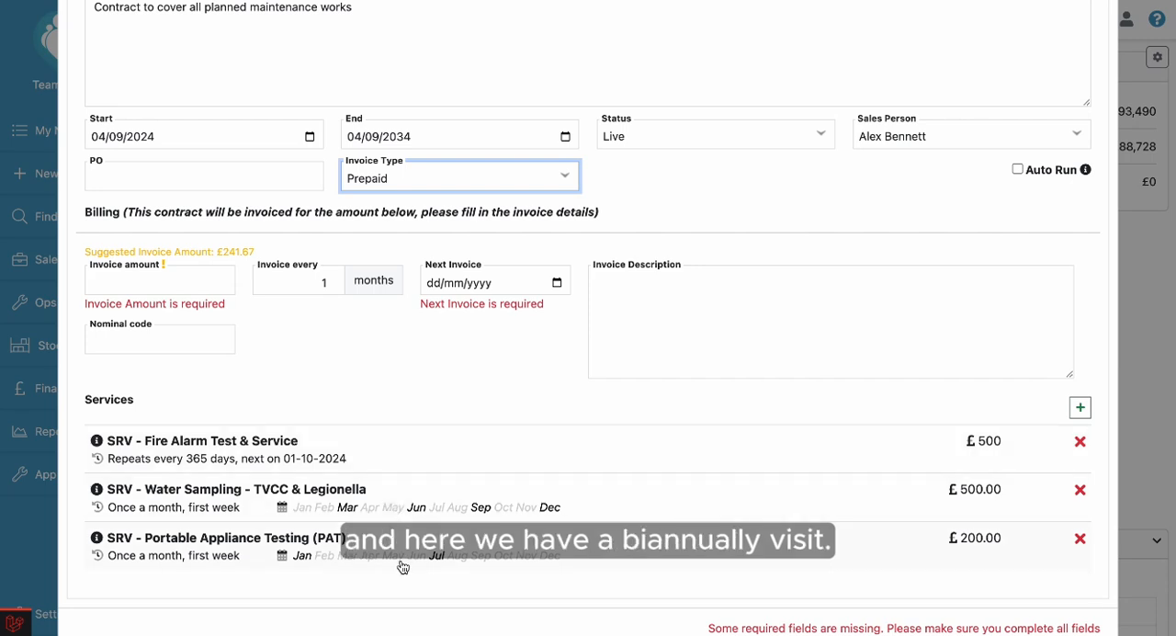
Set the prepaid billing's invoice amount to 200 and its next invoice date to 01/10/2024.
scroll(408, 378, up, 1)
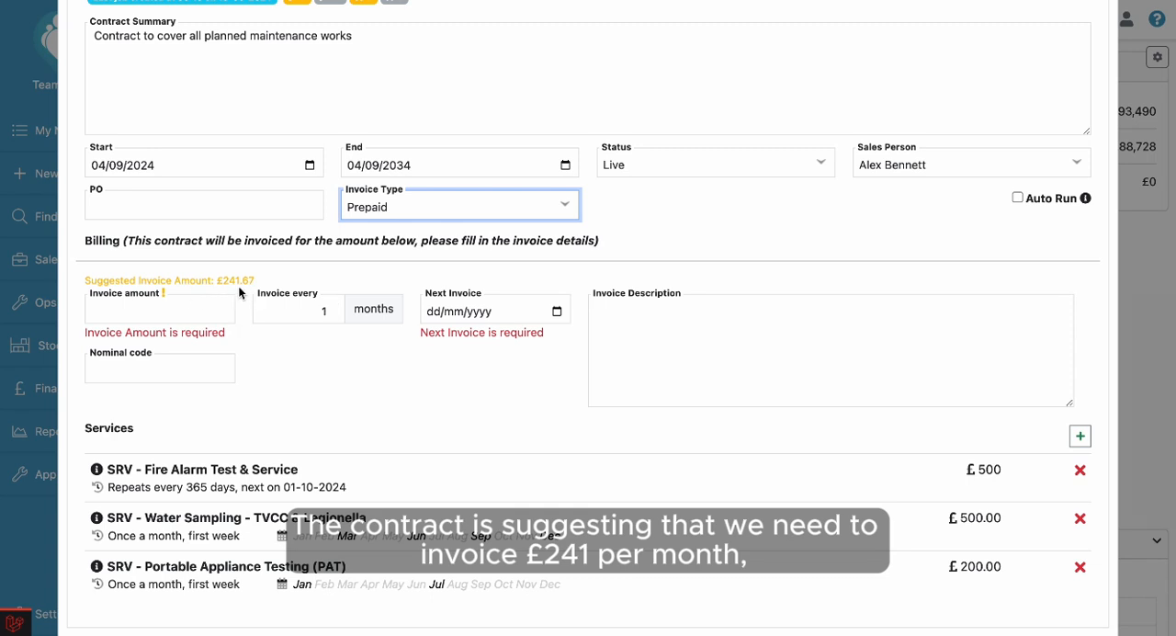
click(194, 308)
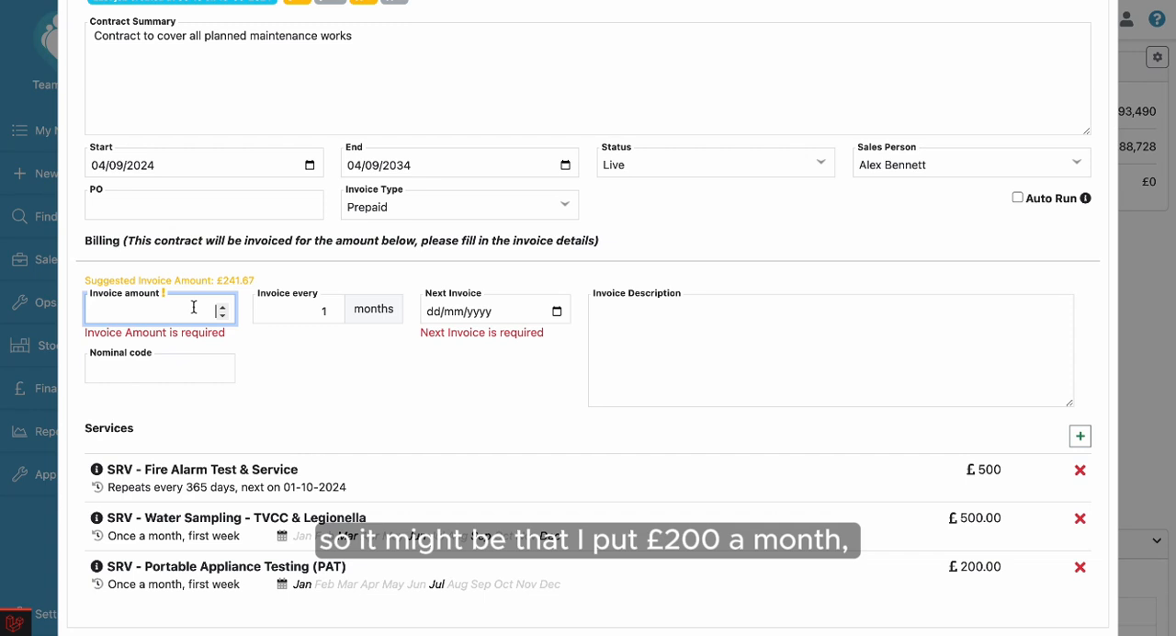
text(200)
click(336, 346)
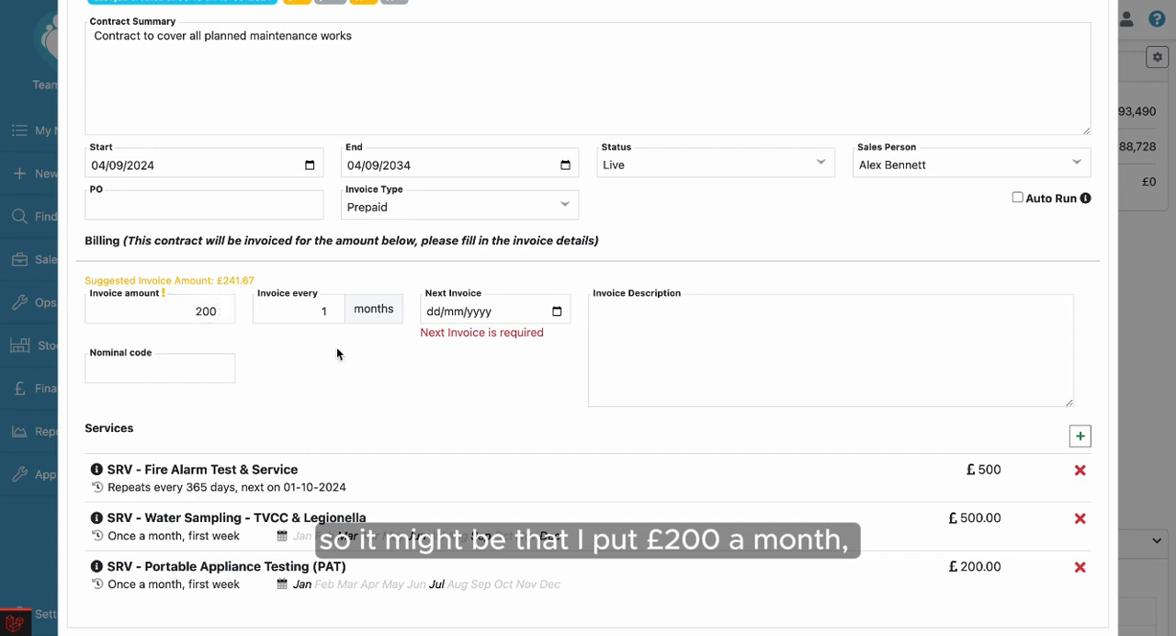
click(557, 312)
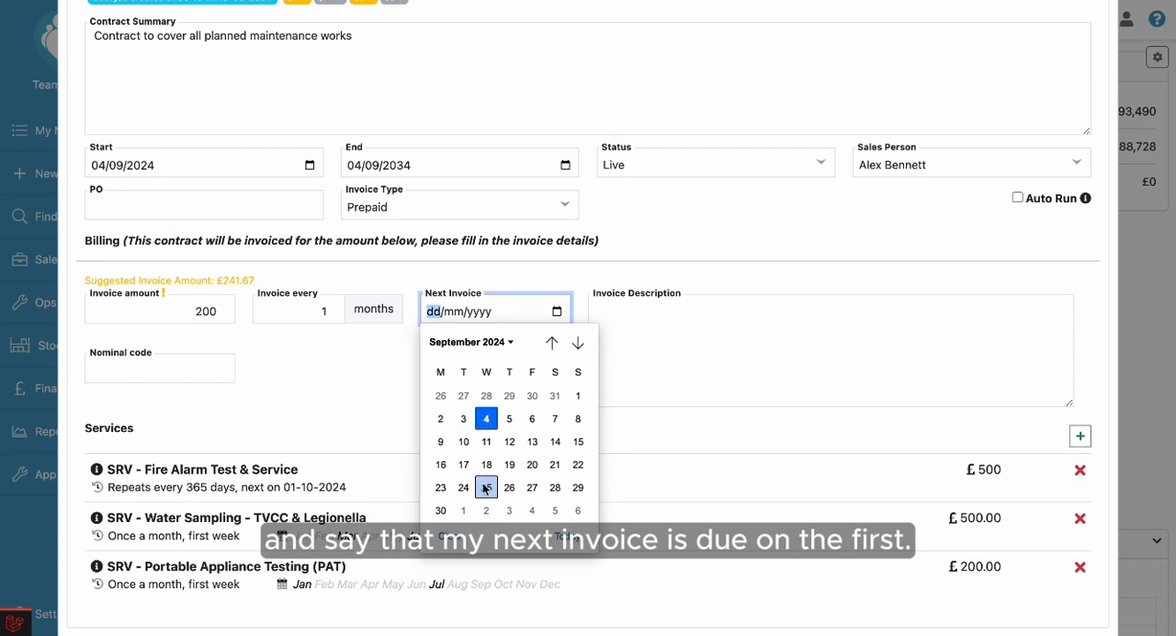
click(463, 510)
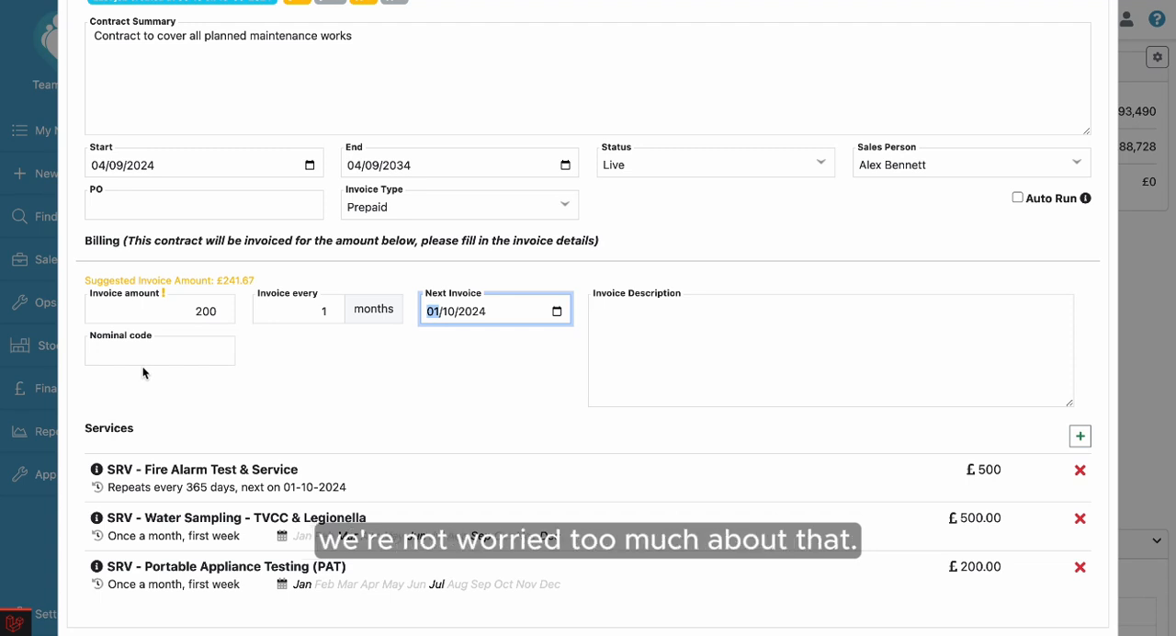
click(413, 395)
Enter "Monthly PPM charge" as the invoice description.
click(691, 339)
text(Month)
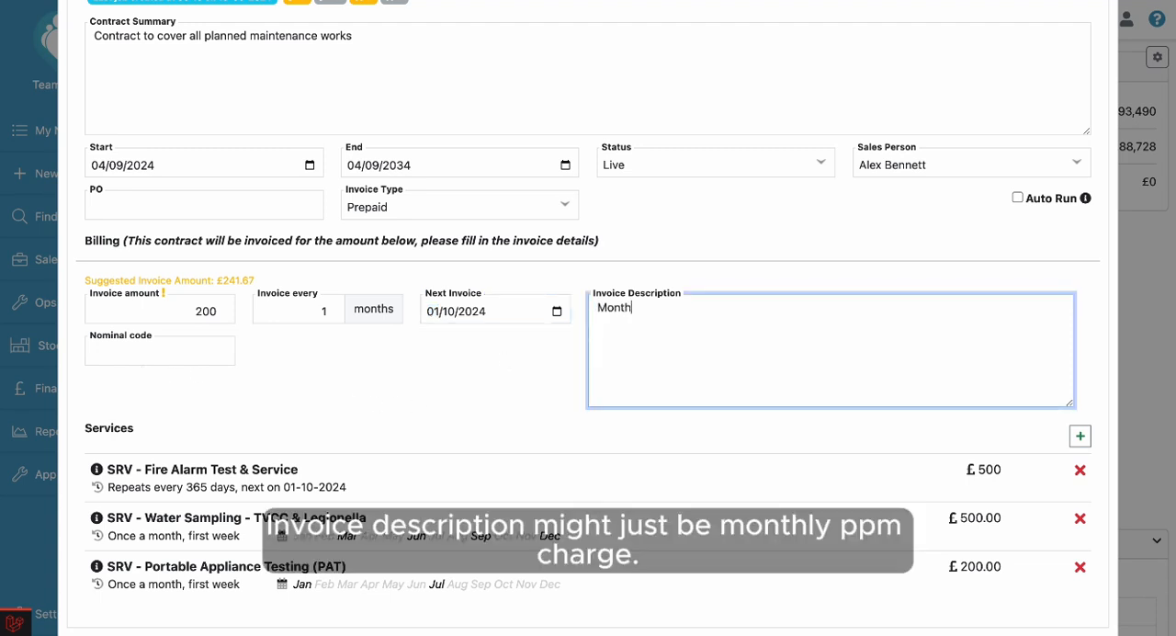
text(ly PPM charge)
click(449, 378)
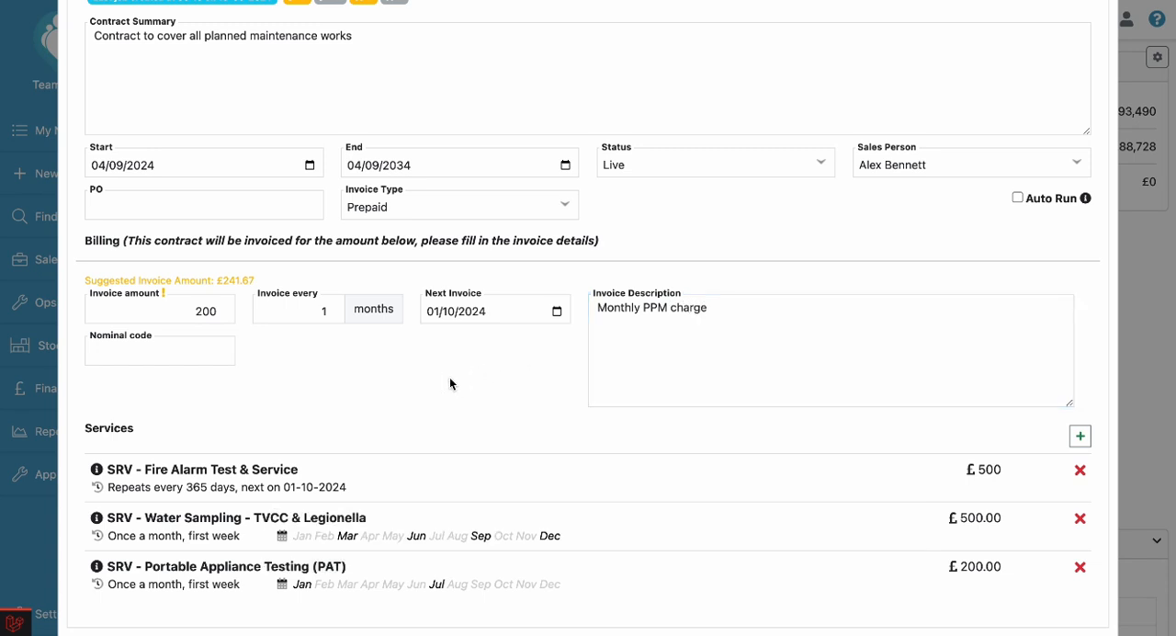
Try the Invoice after service type for the contract and return it to Prepaid.
click(388, 210)
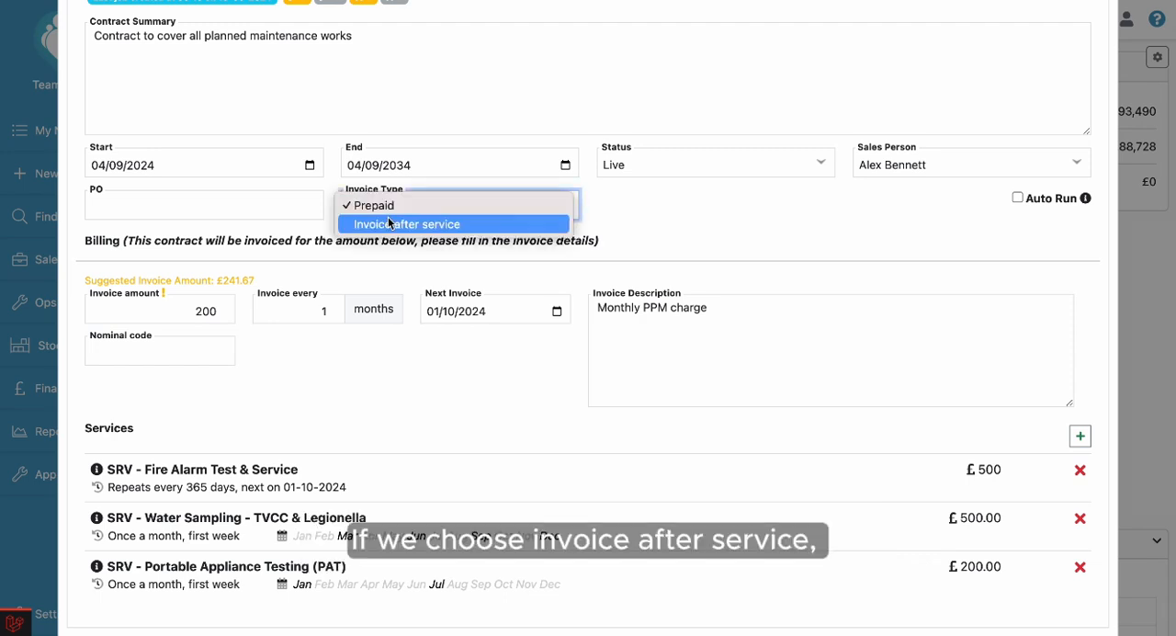
click(389, 223)
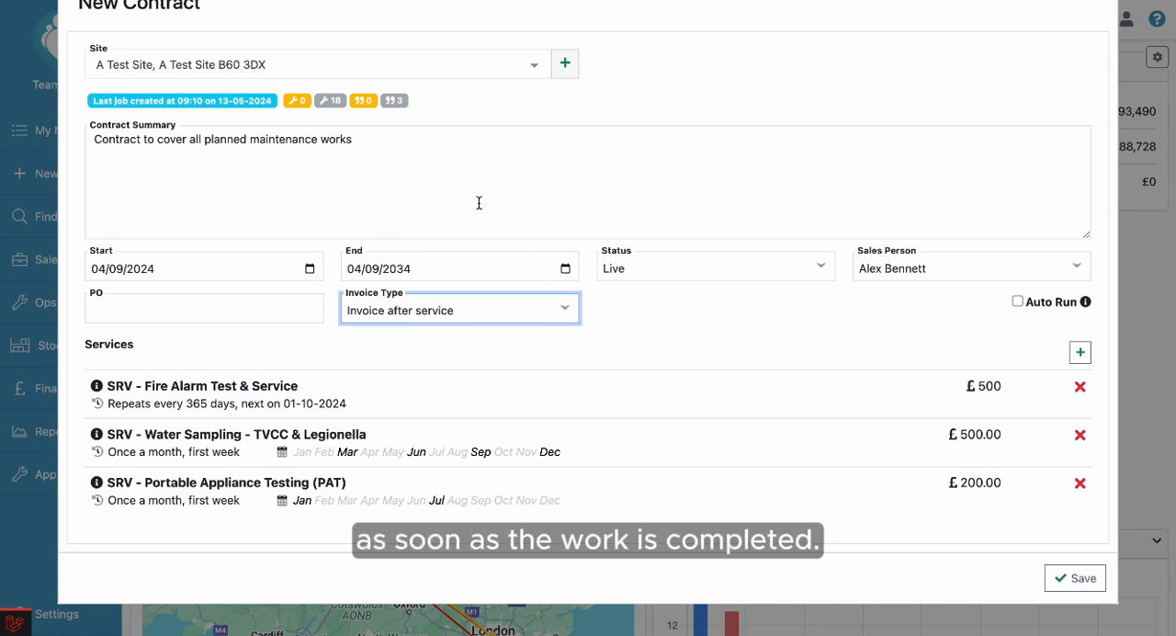
click(492, 307)
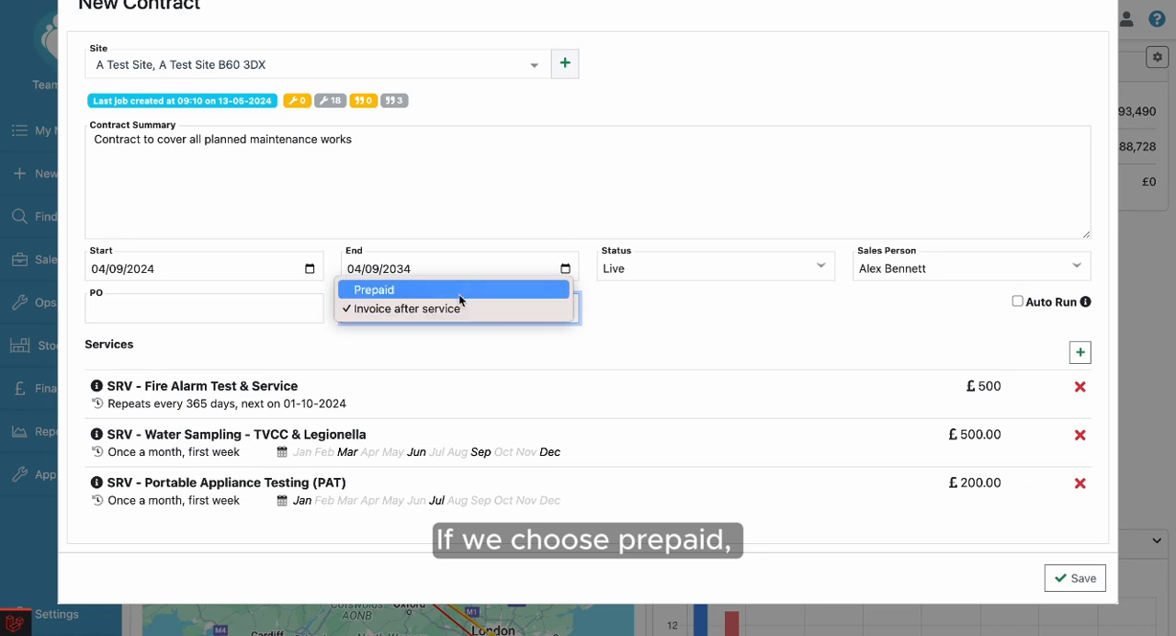
click(460, 295)
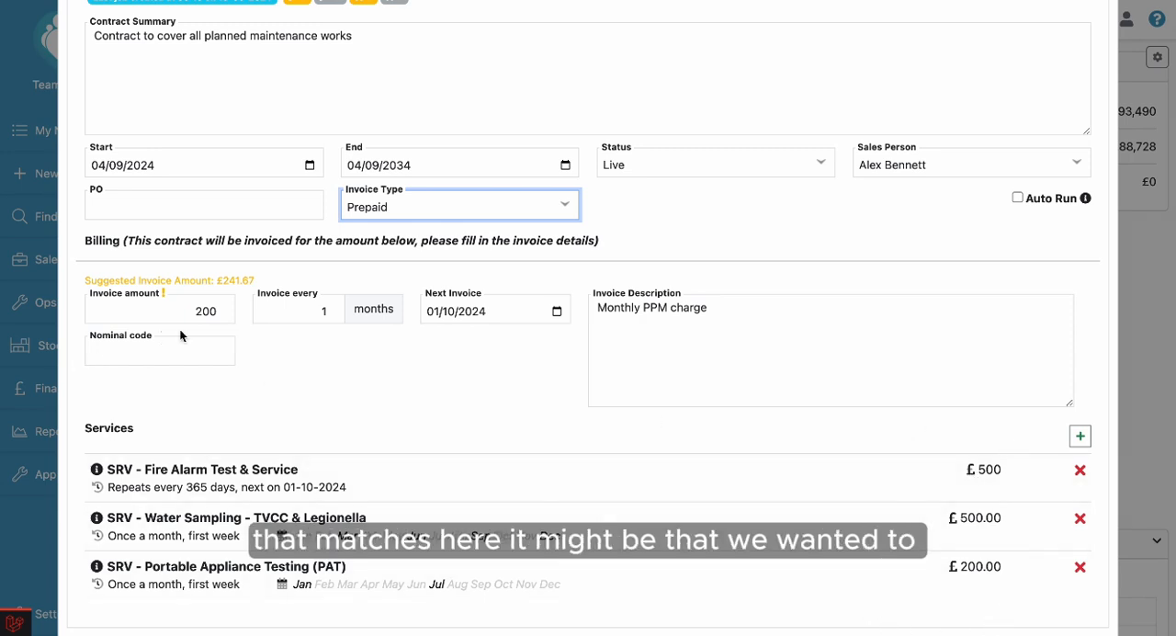
Change the prepaid invoice amount to 300.
click(201, 311)
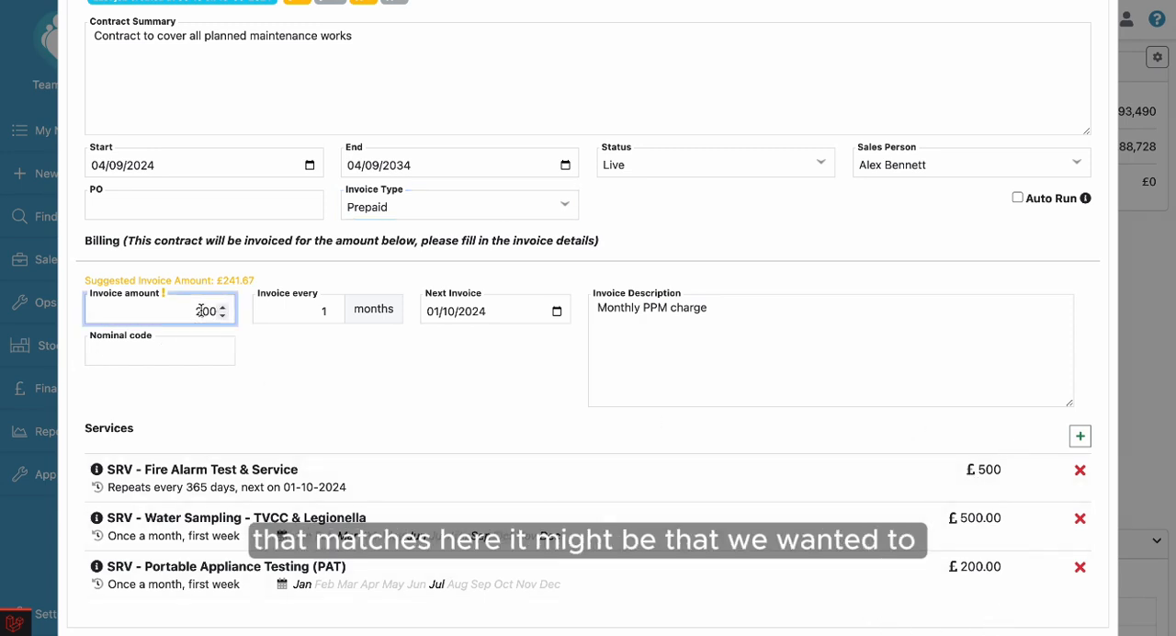
key(BackSpace)
text(3)
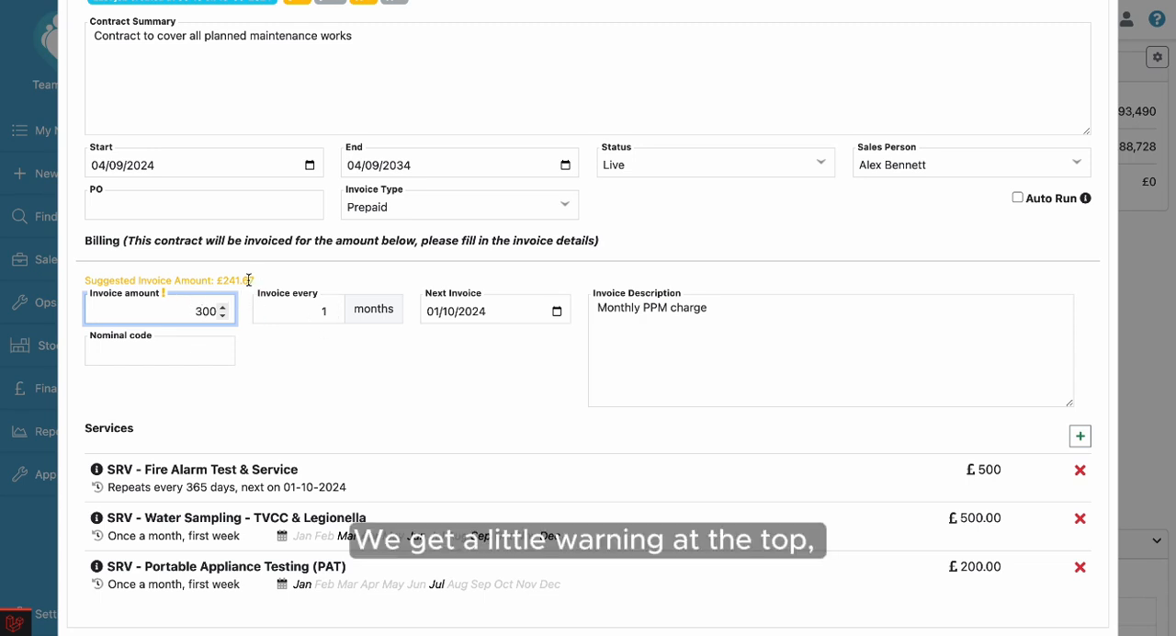
Replace the invoice amount with the suggested 241.67.
drag(197, 310, 235, 310)
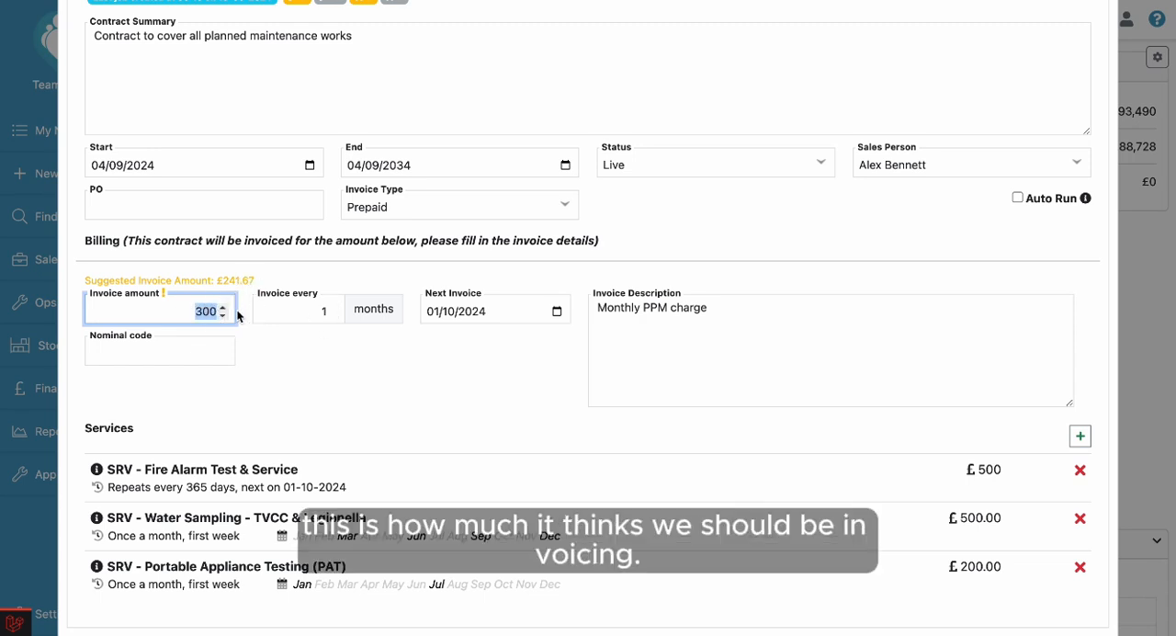
text(241.67)
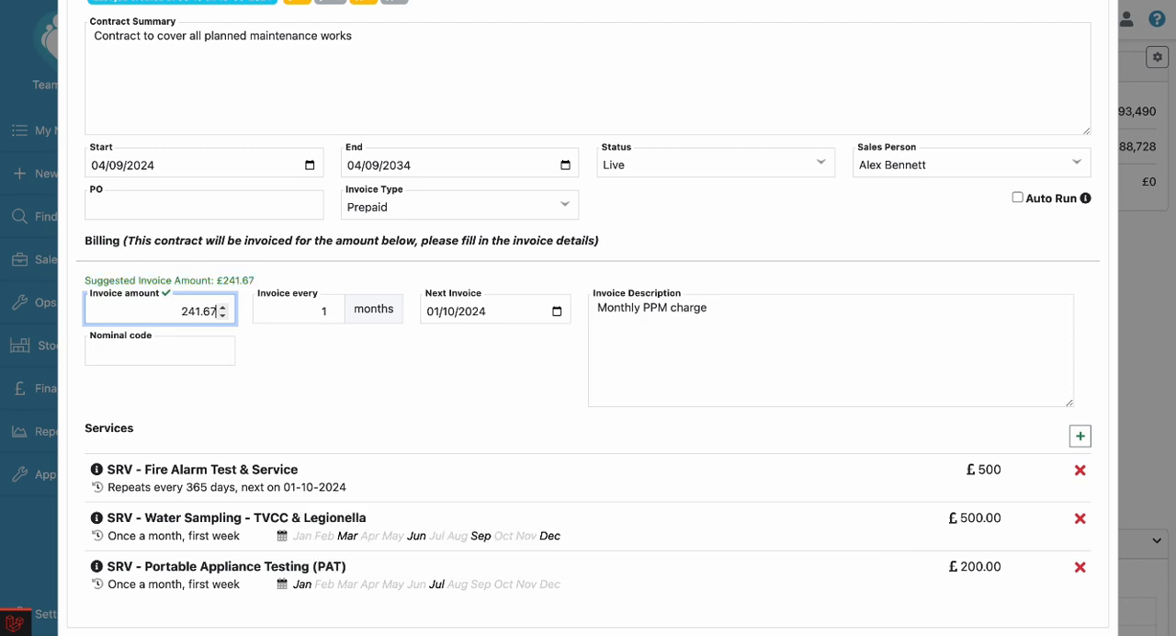
click(333, 361)
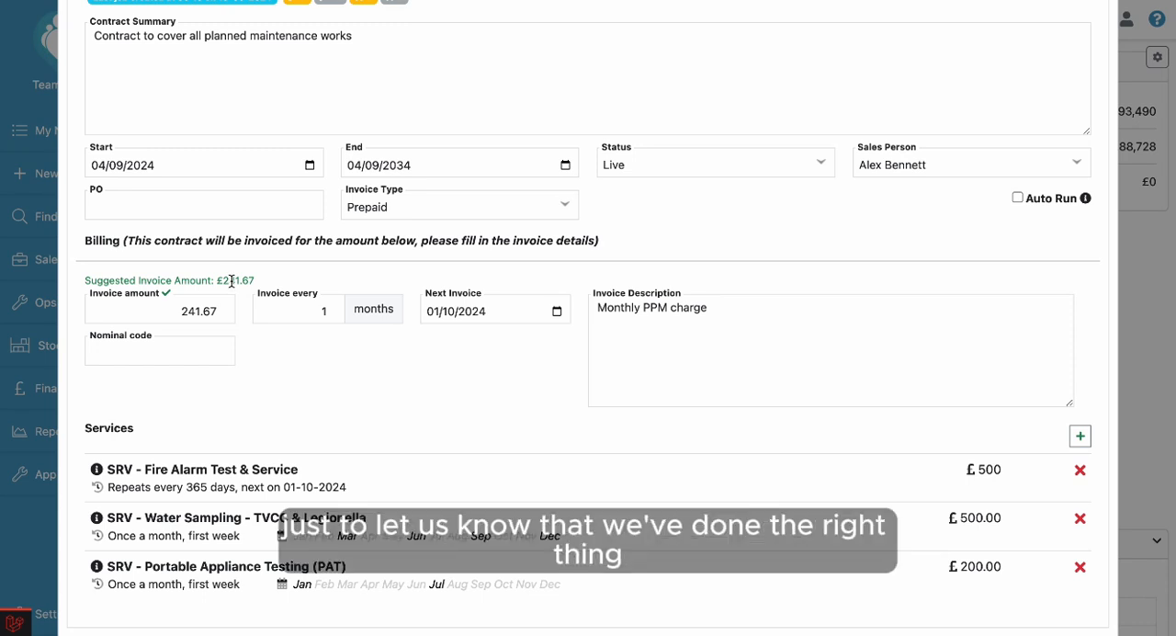
Set the invoice amount to 500 and the invoicing interval to every 2 months.
drag(174, 309, 208, 312)
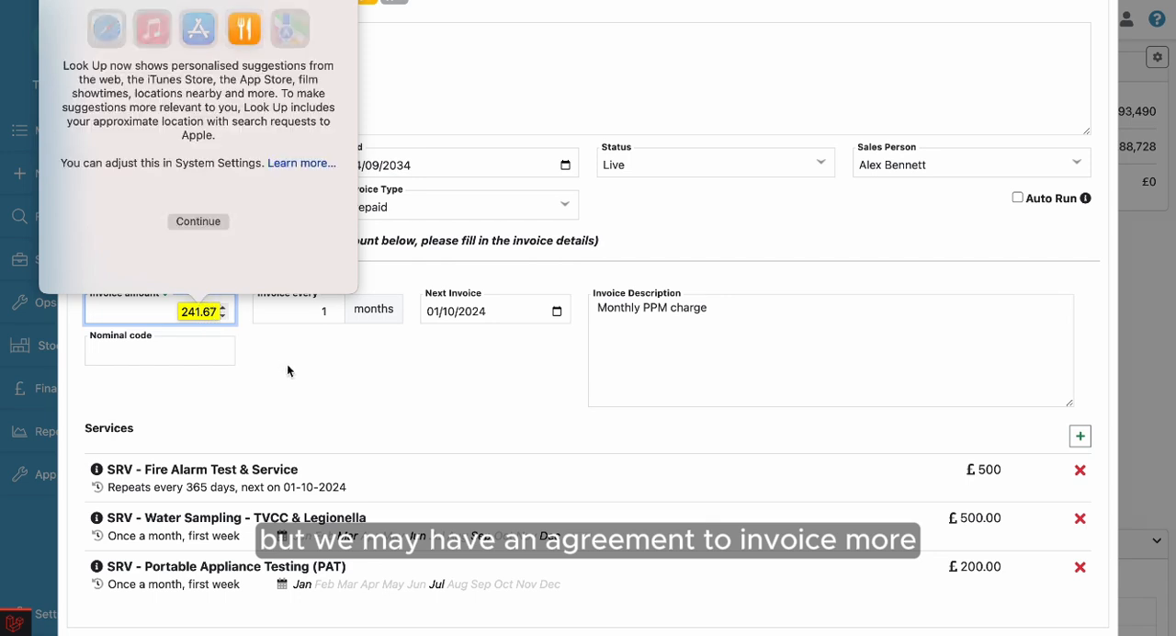
click(287, 367)
drag(180, 312, 226, 312)
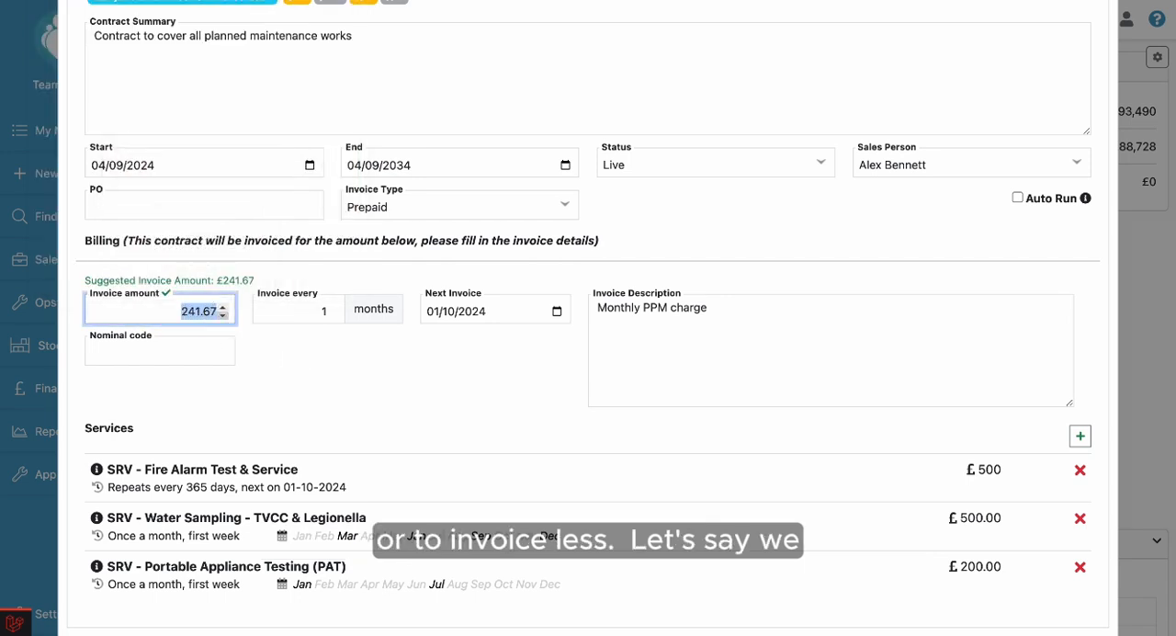
text(500)
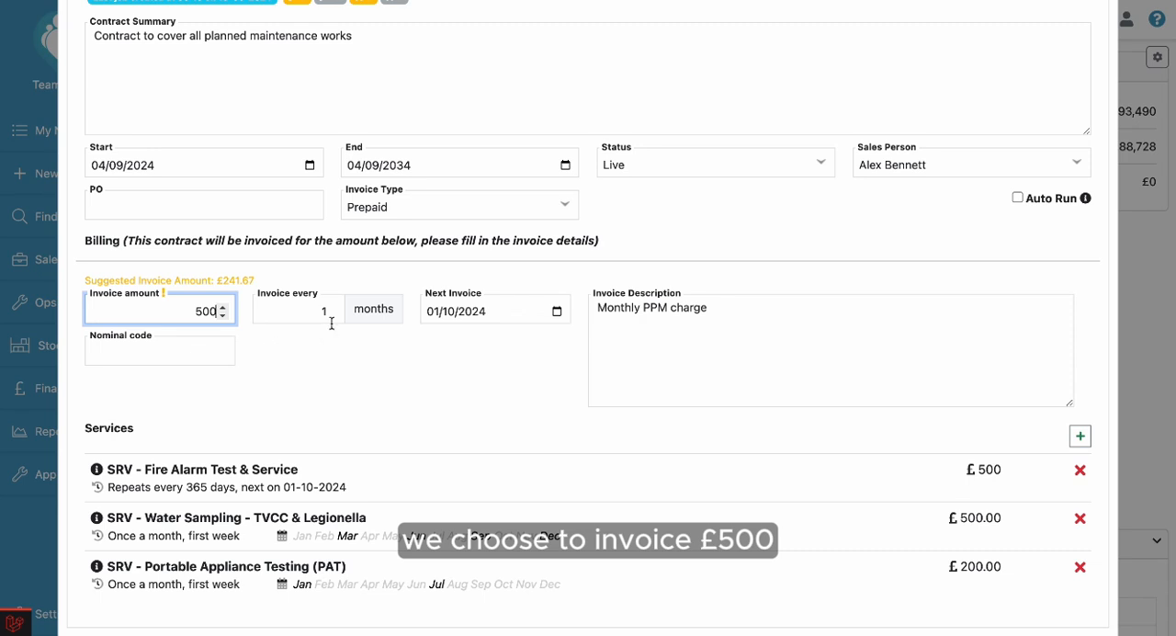
click(333, 306)
click(340, 366)
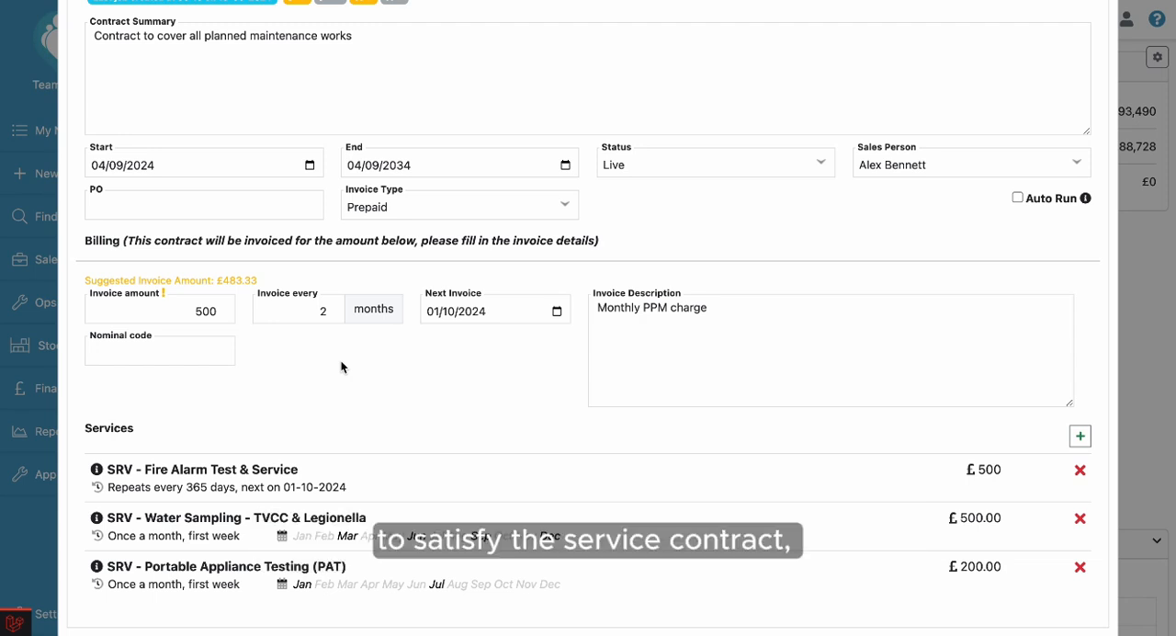
Review the contract's site, dates, billing details and services, and save the contract.
scroll(341, 367, up, 3)
scroll(341, 367, down, 2)
scroll(341, 367, down, 1)
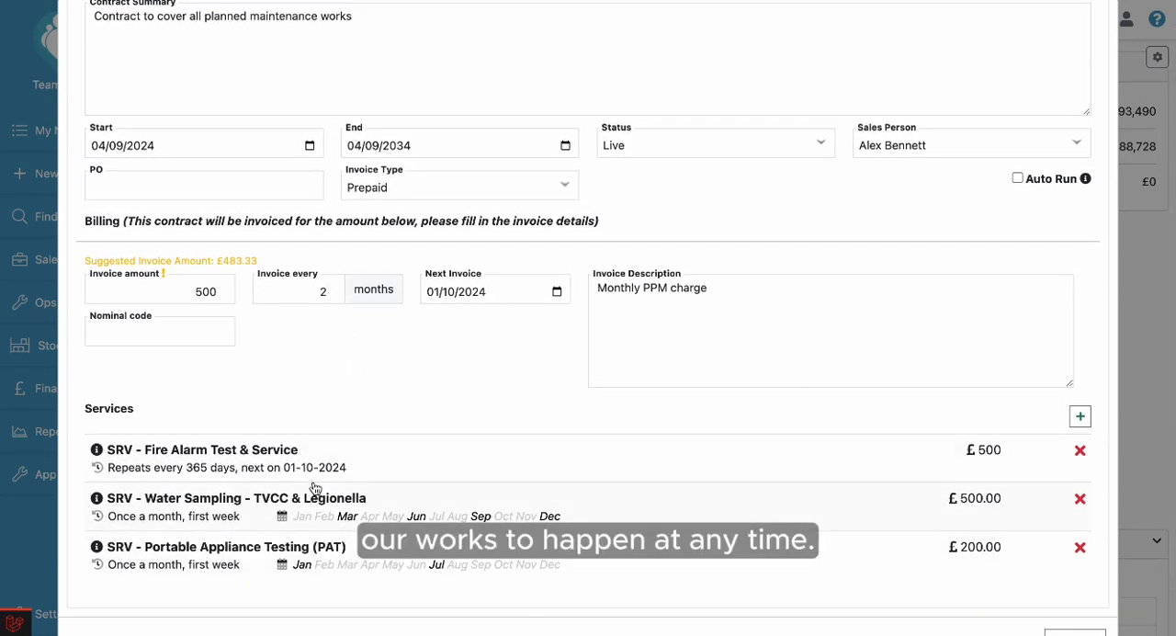
scroll(401, 335, up, 3)
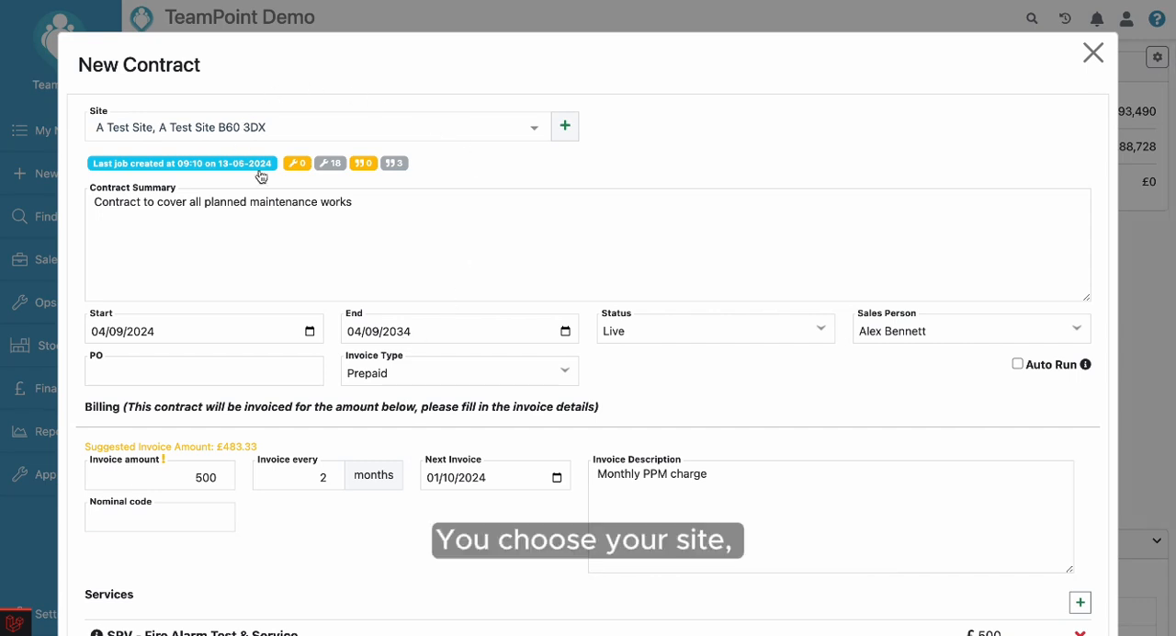
scroll(433, 283, down, 1)
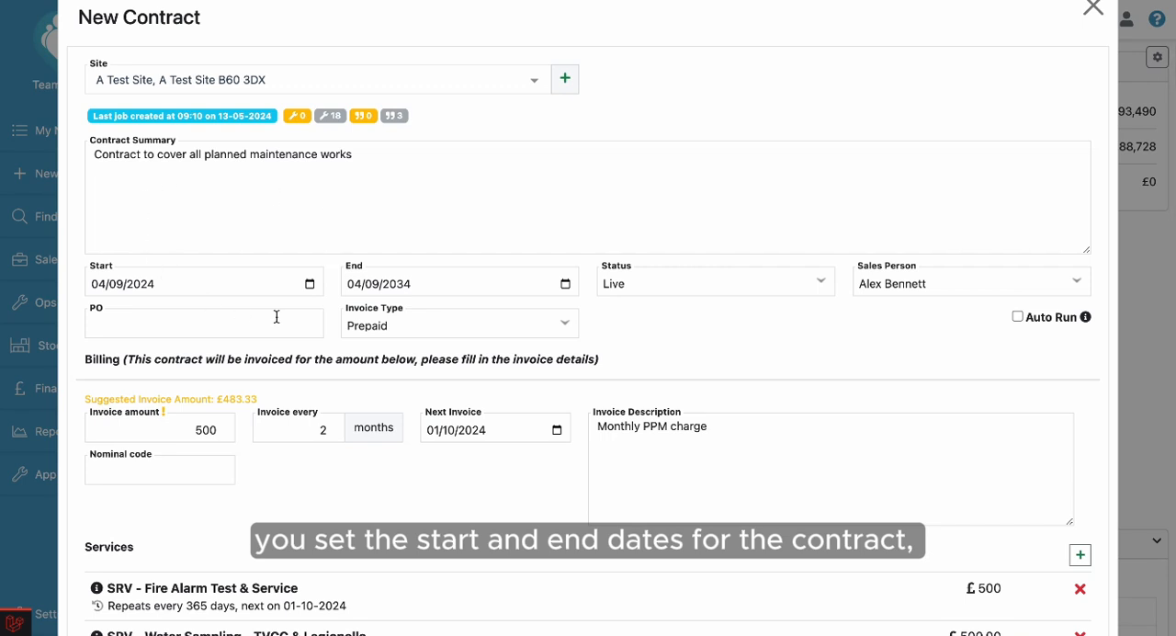
scroll(330, 386, down, 1)
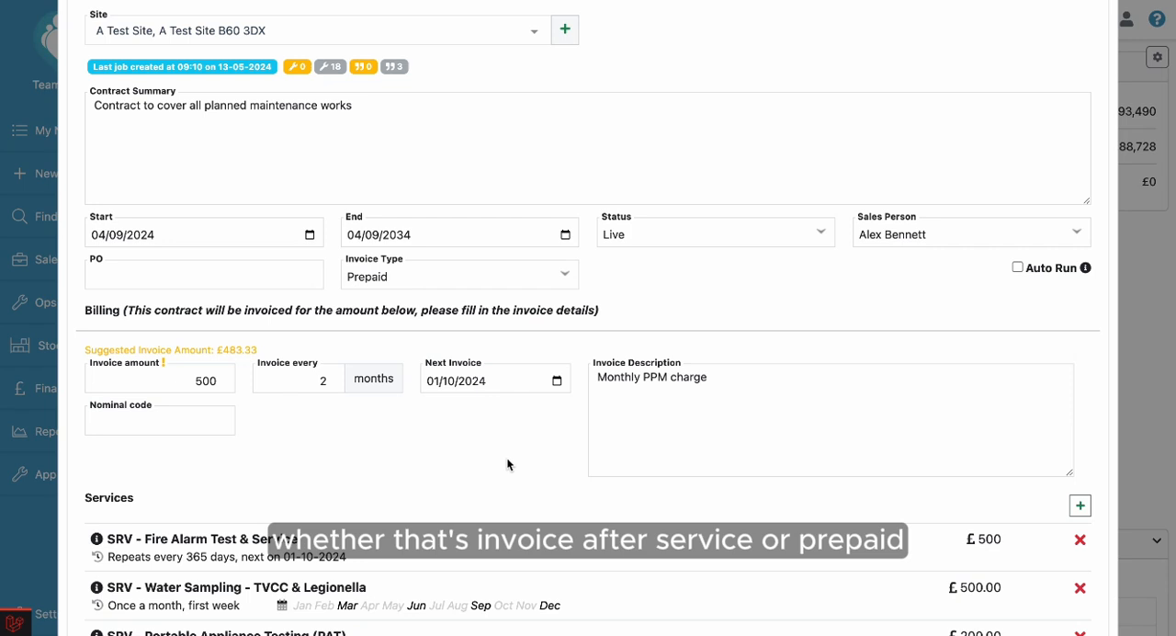
scroll(507, 464, down, 2)
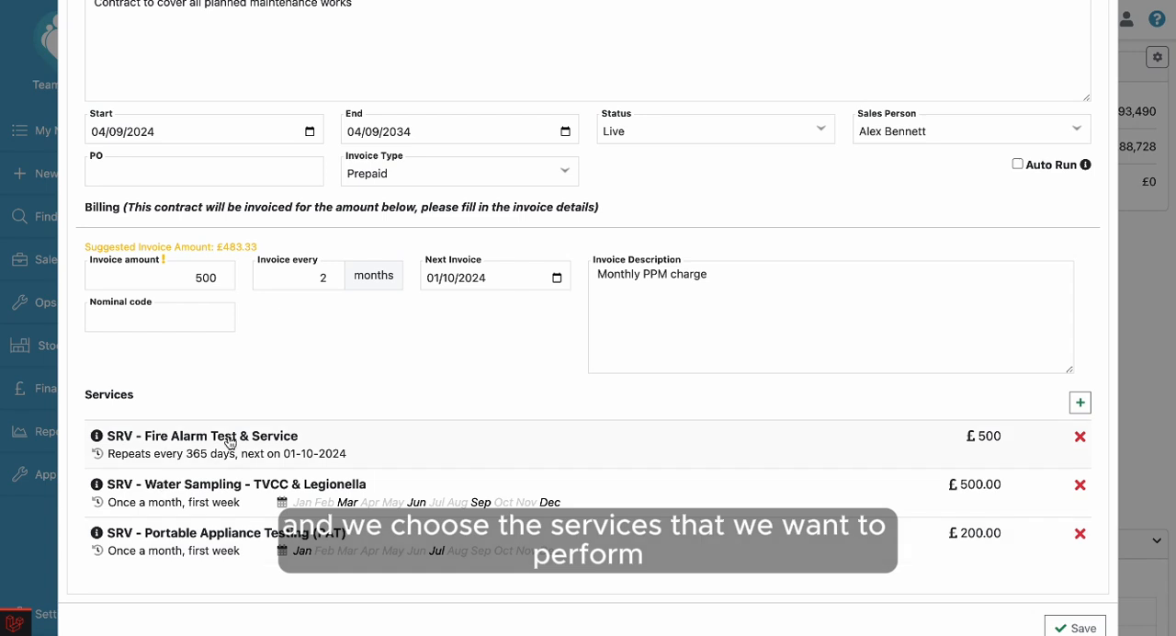
scroll(192, 553, down, 1)
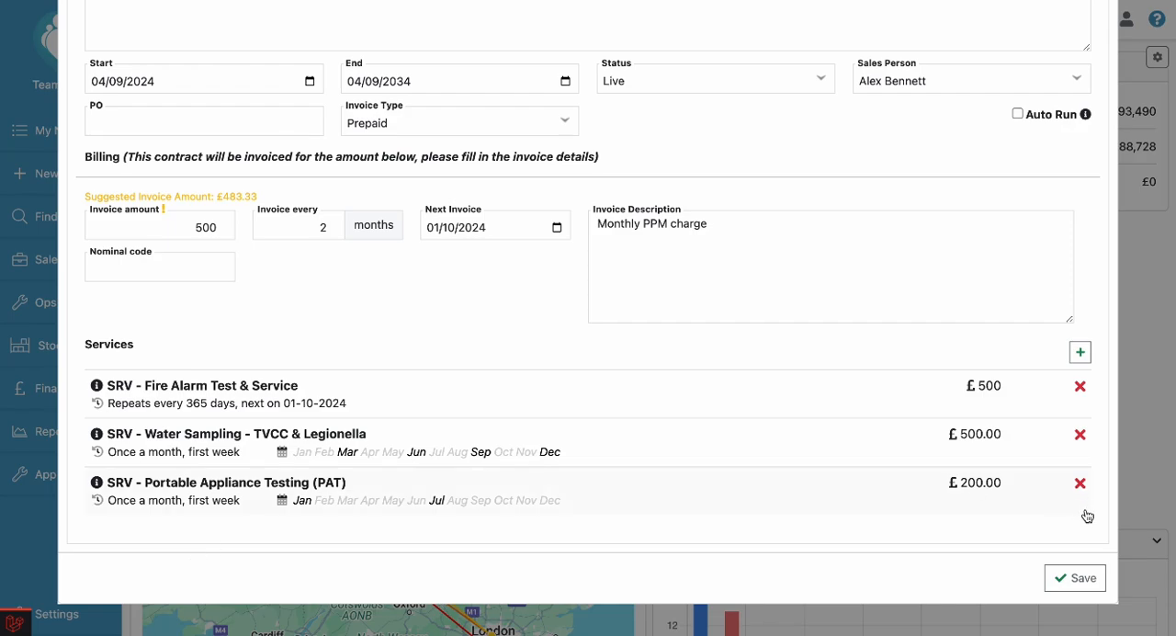
click(1079, 578)
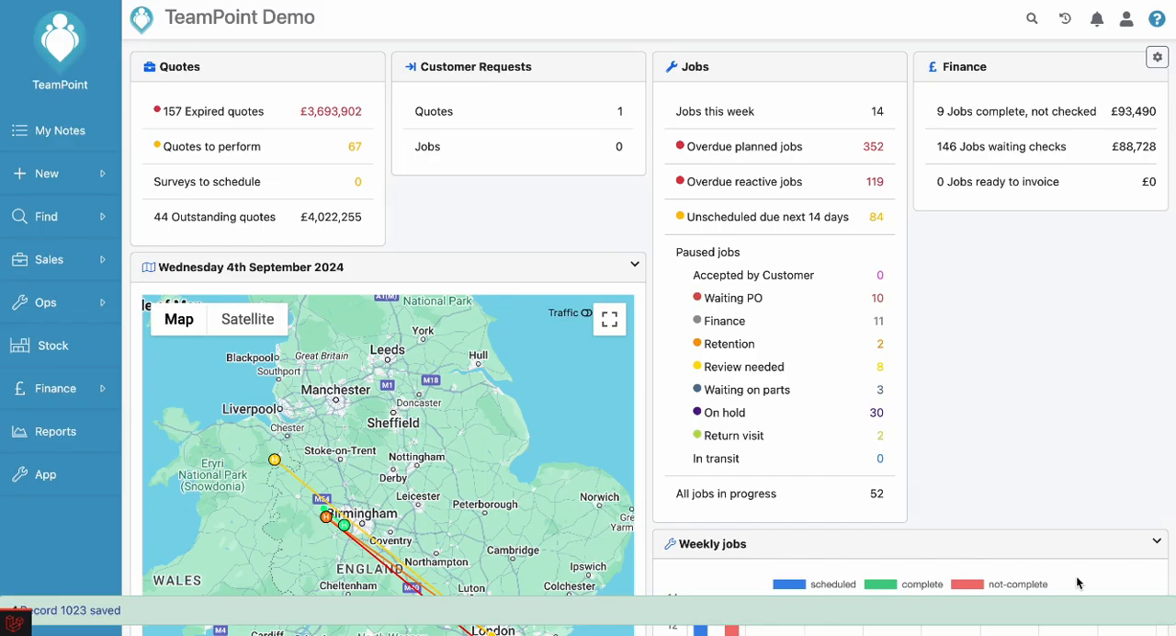